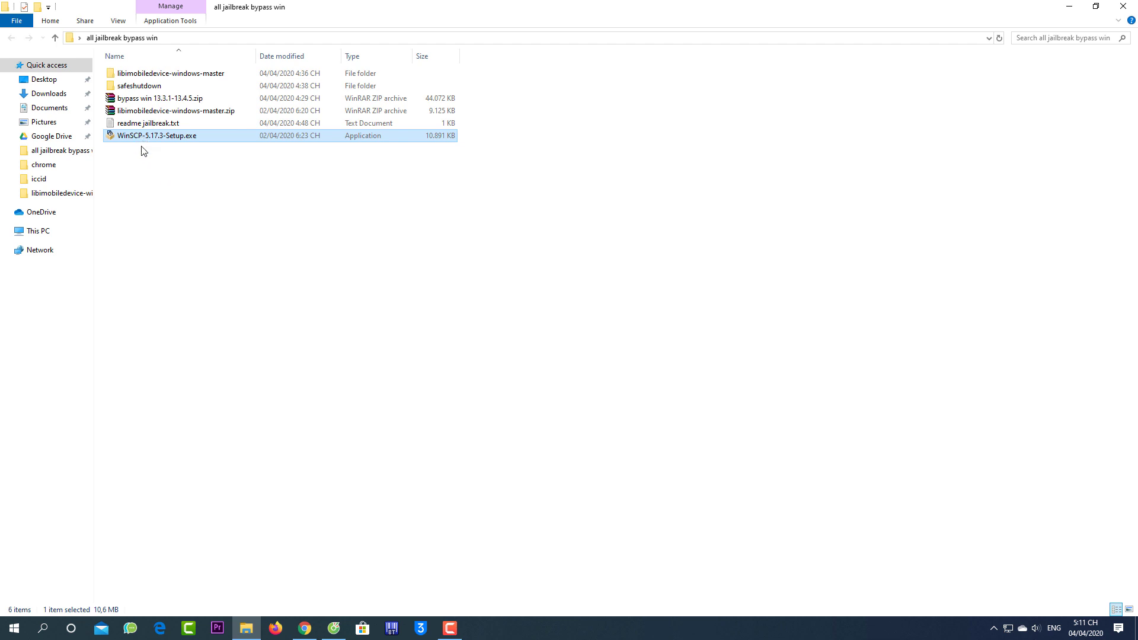
left_click(146, 172)
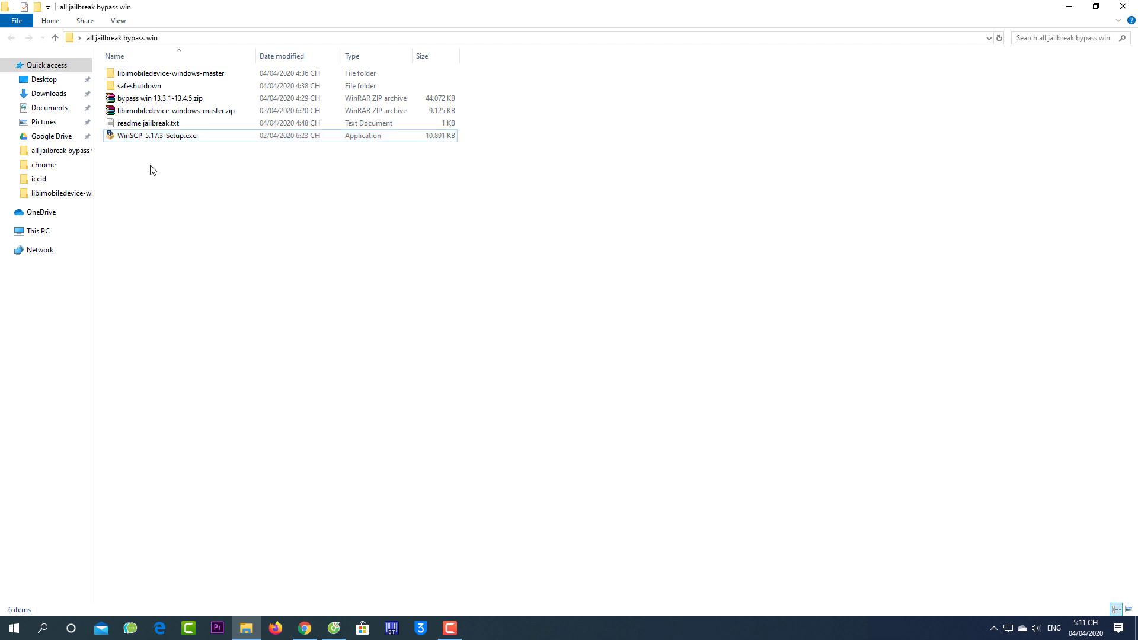
left_click(140, 139)
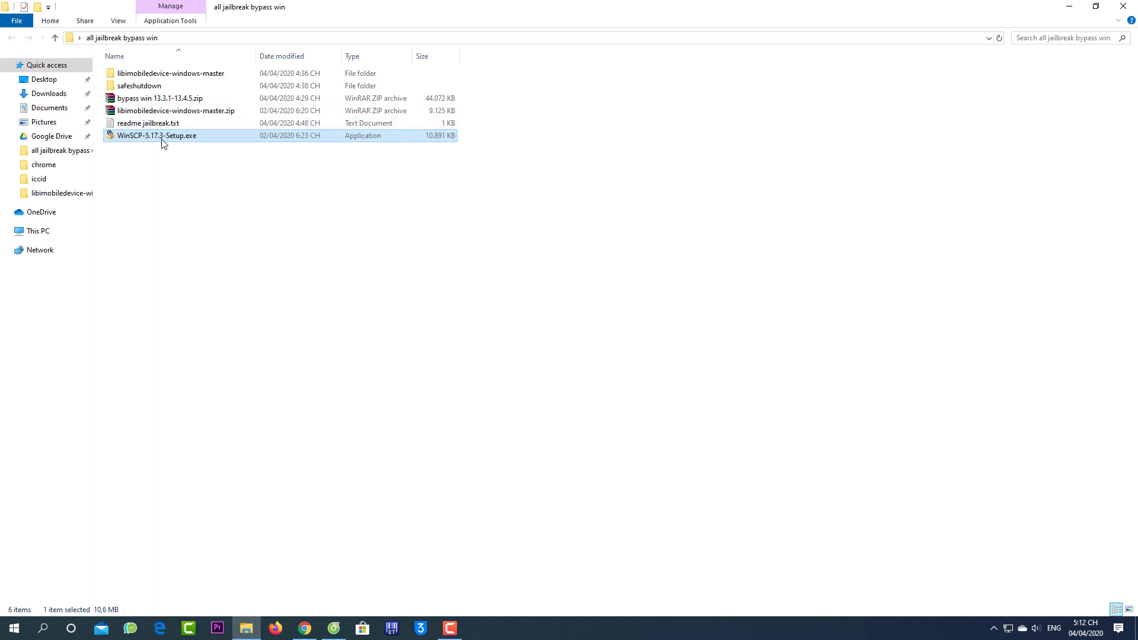
left_click(156, 124)
left_click(154, 136)
left_click(153, 124)
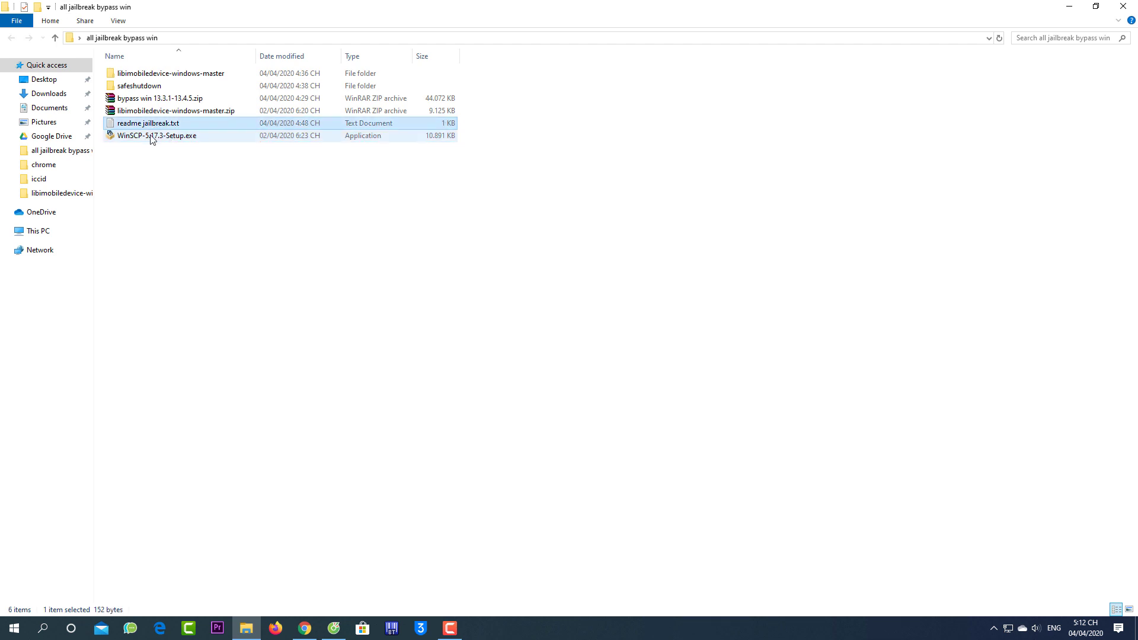
left_click(153, 136)
left_click(154, 123)
left_click(153, 110)
left_click(158, 99)
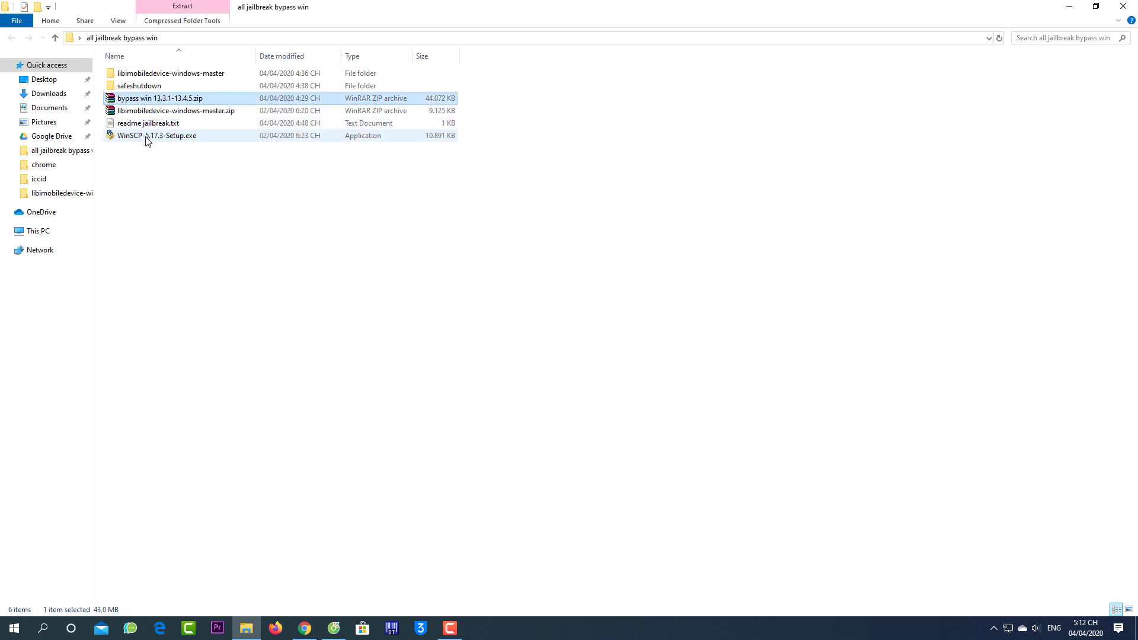
left_click(147, 137)
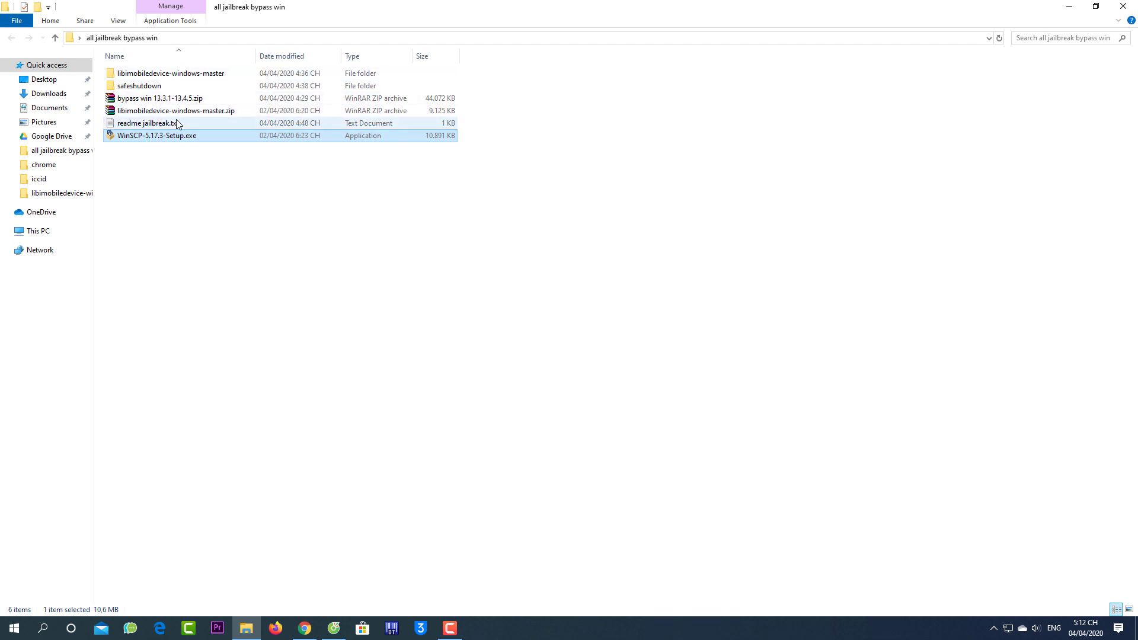
left_click(187, 101)
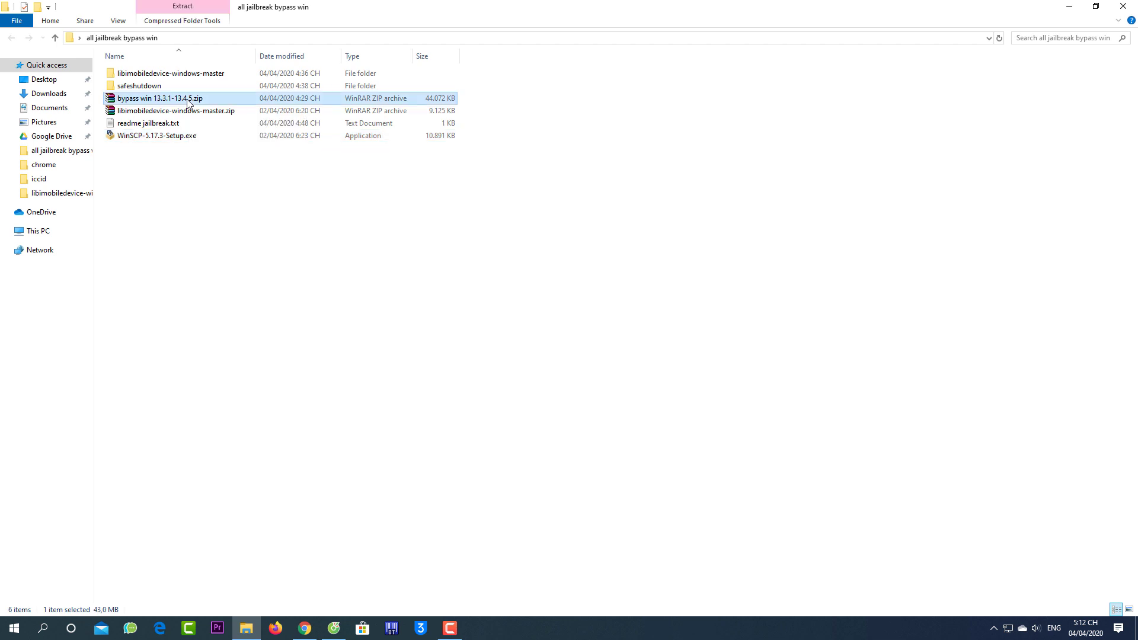
double_click(171, 99)
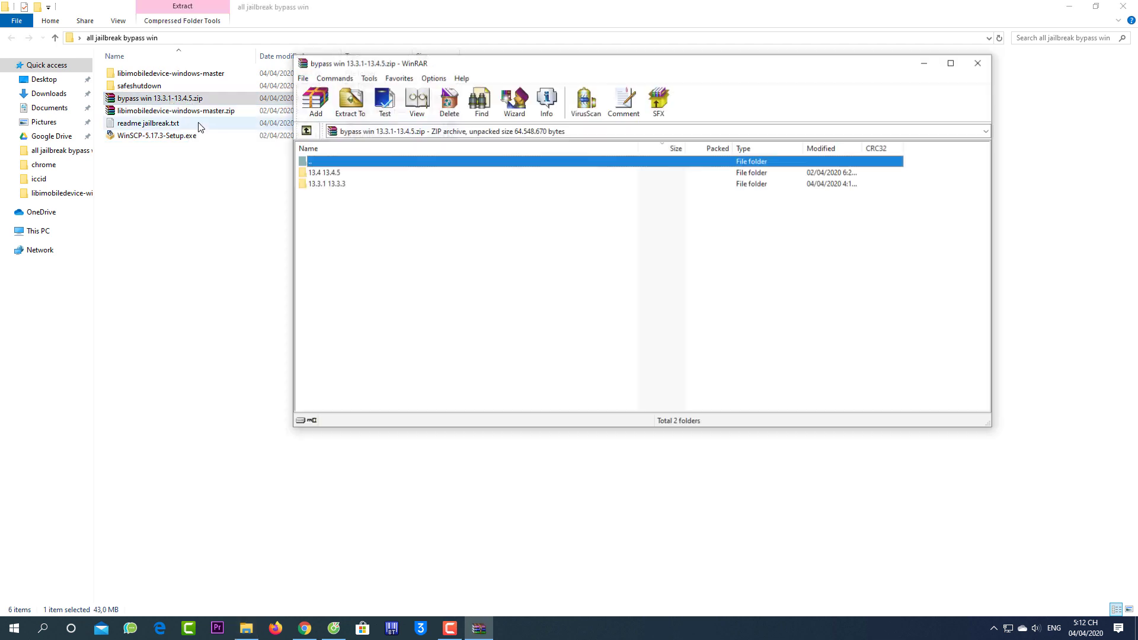
left_click(330, 174)
left_click(330, 184)
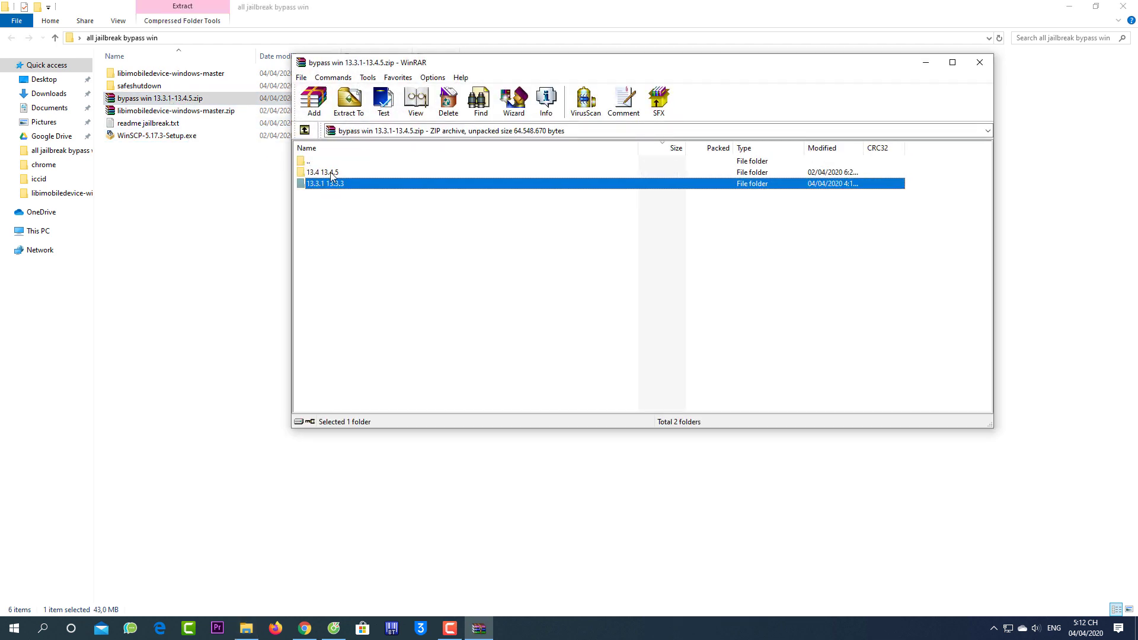
left_click(330, 172)
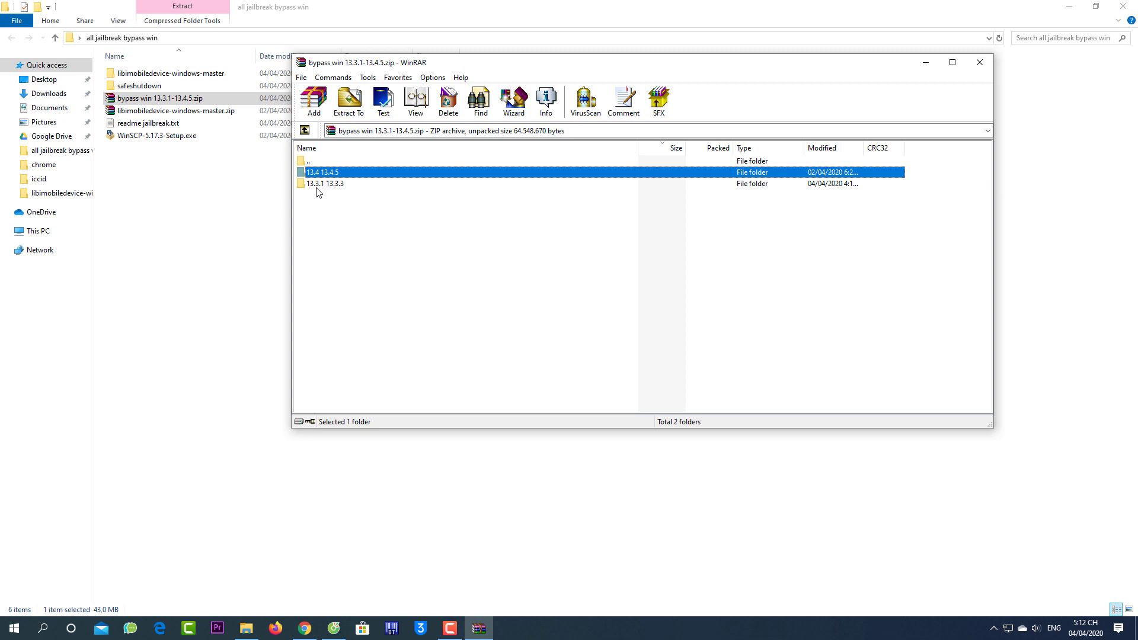
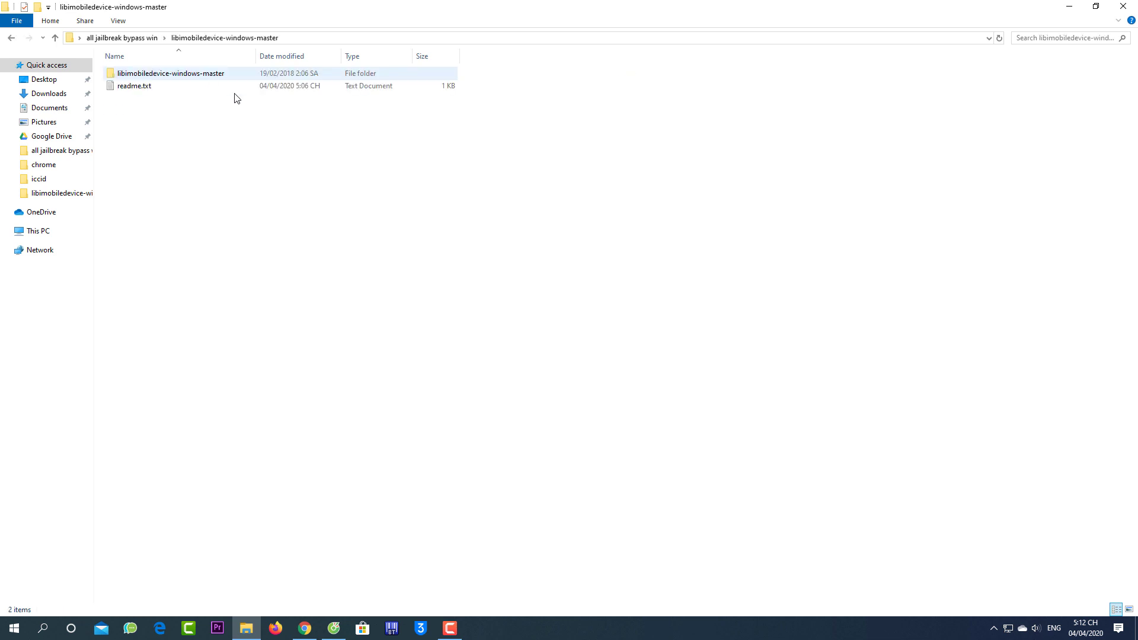
Open libimobiledevice-windows-master, then its inner libimobiledevice-windows-master subfolder with the 56 idevice files
double_click(145, 87)
left_click_drag(682, 92, 312, 242)
double_click(186, 74)
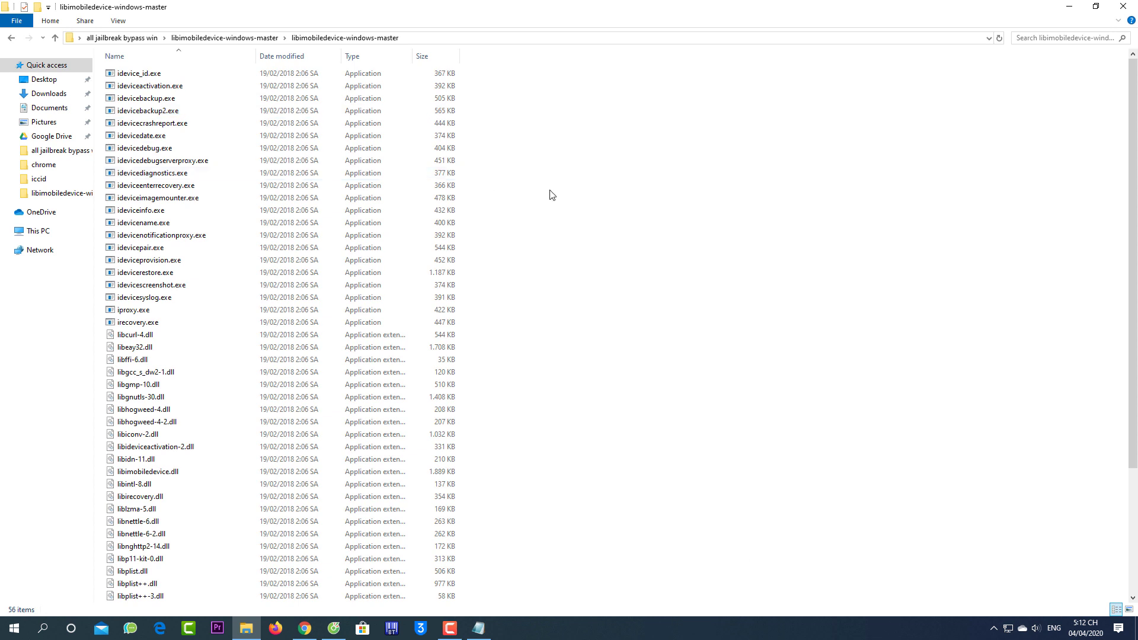
Launch a PowerShell window from the folder's context menu and position it over the file list
right_click(588, 194, "shift")
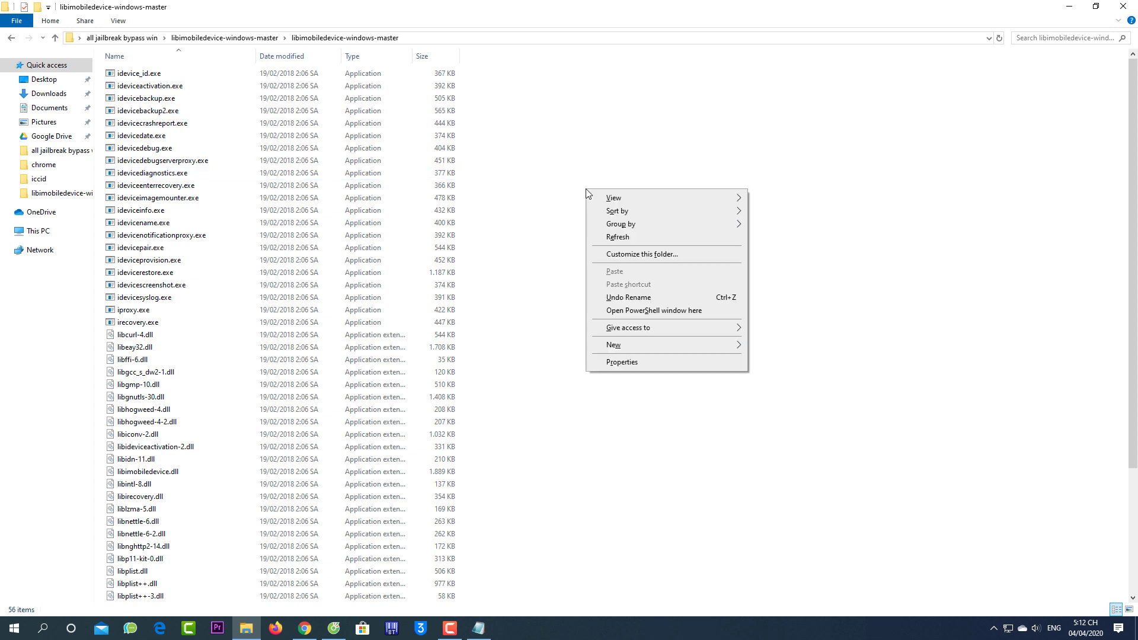
left_click(652, 312)
left_click_drag(341, 92, 505, 69)
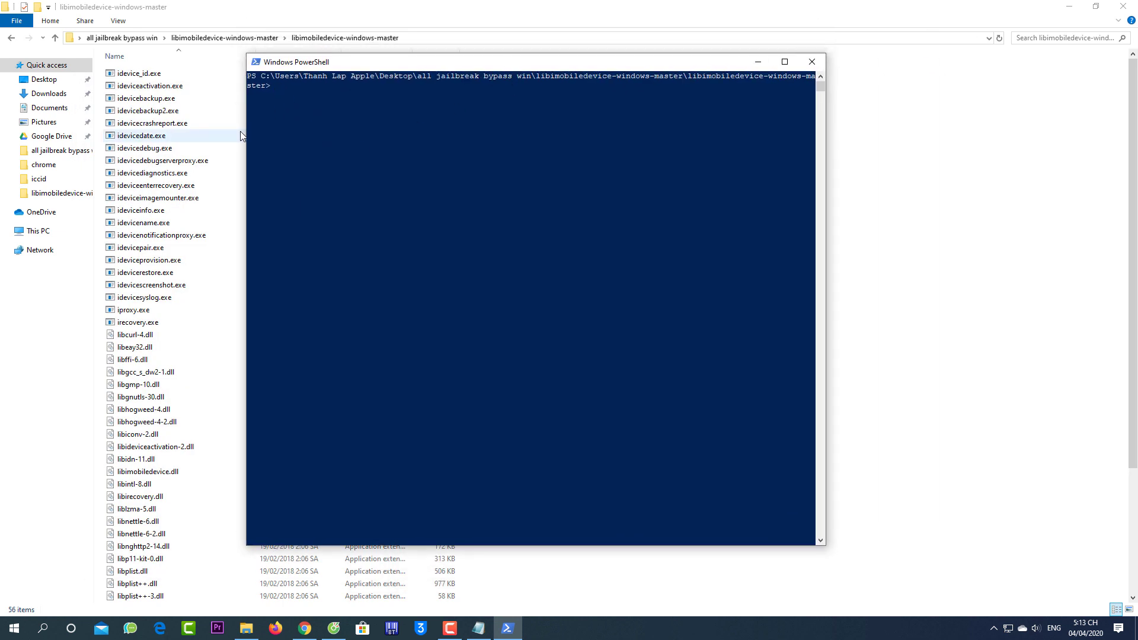
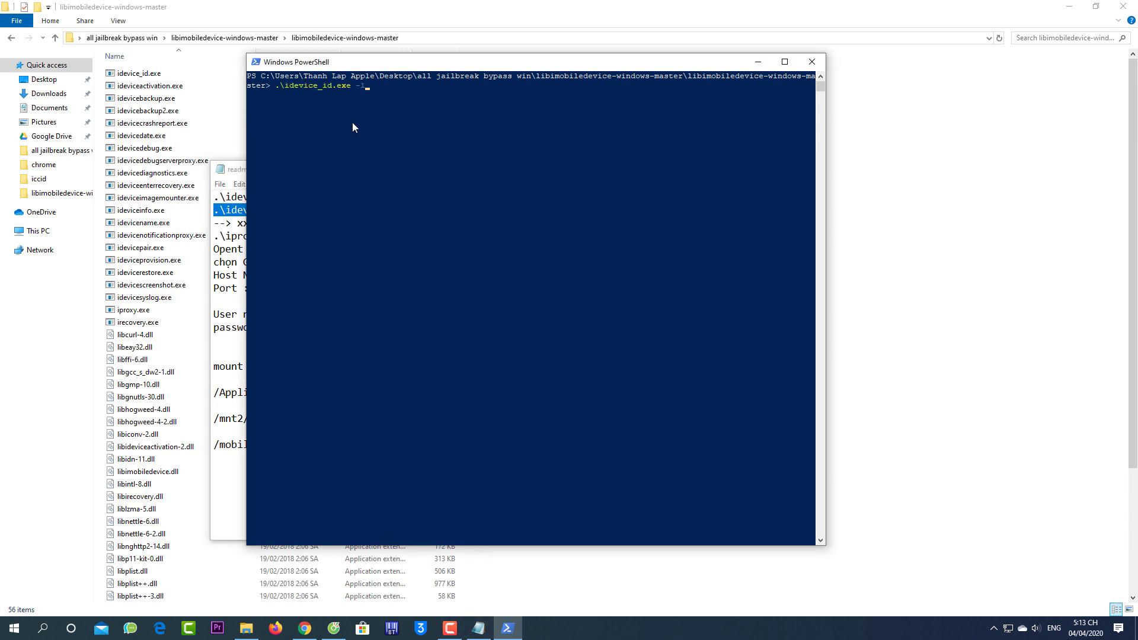
Run .\idevice_id.exe -l in PowerShell to print the connected iPhone's UDID
key("Return")
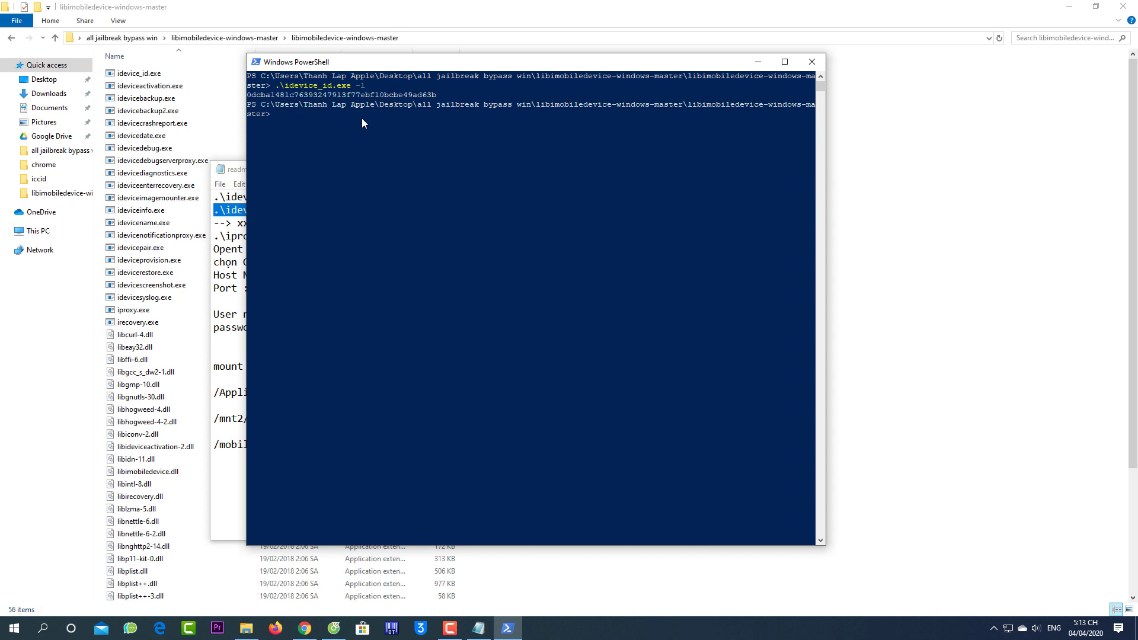
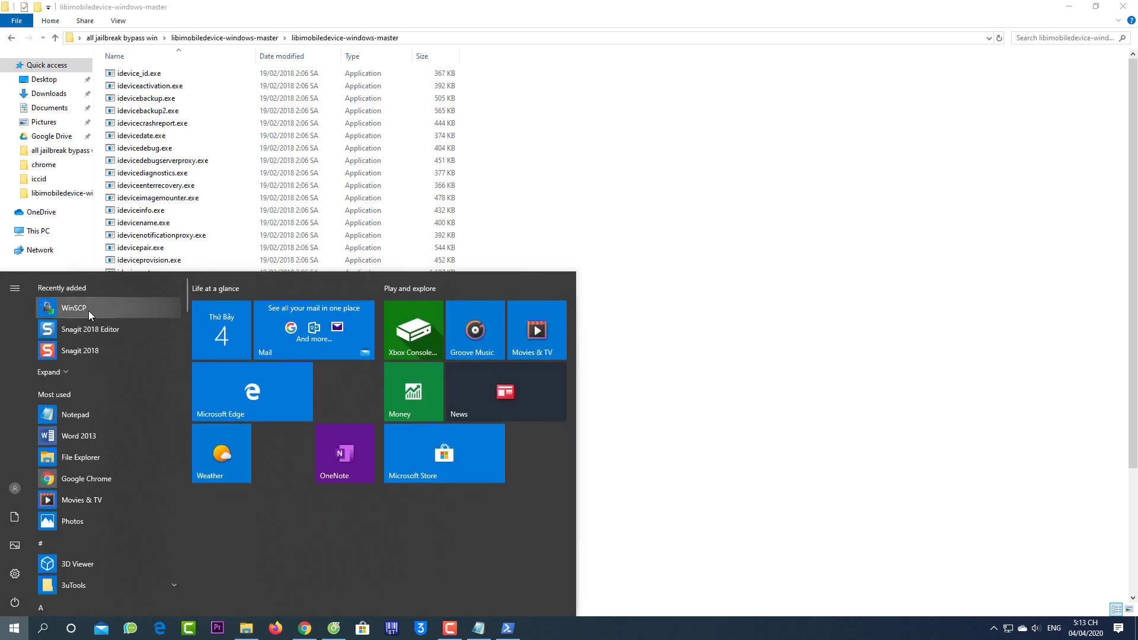
Launch WinSCP and choose SCP as the file protocol for a new login
left_click(89, 313)
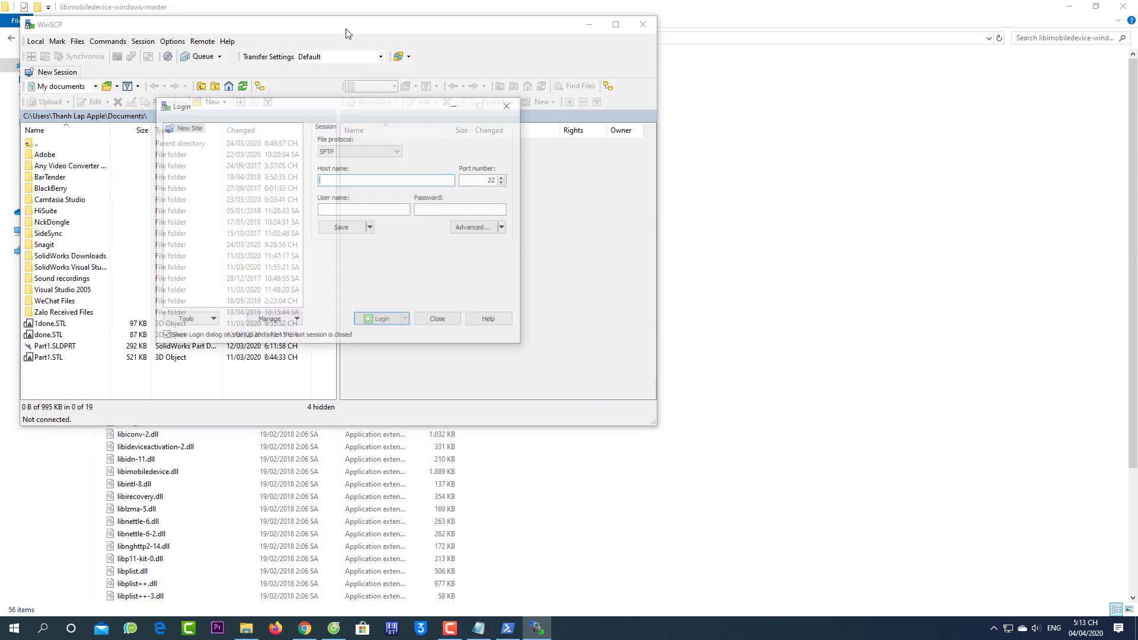
left_click(362, 151)
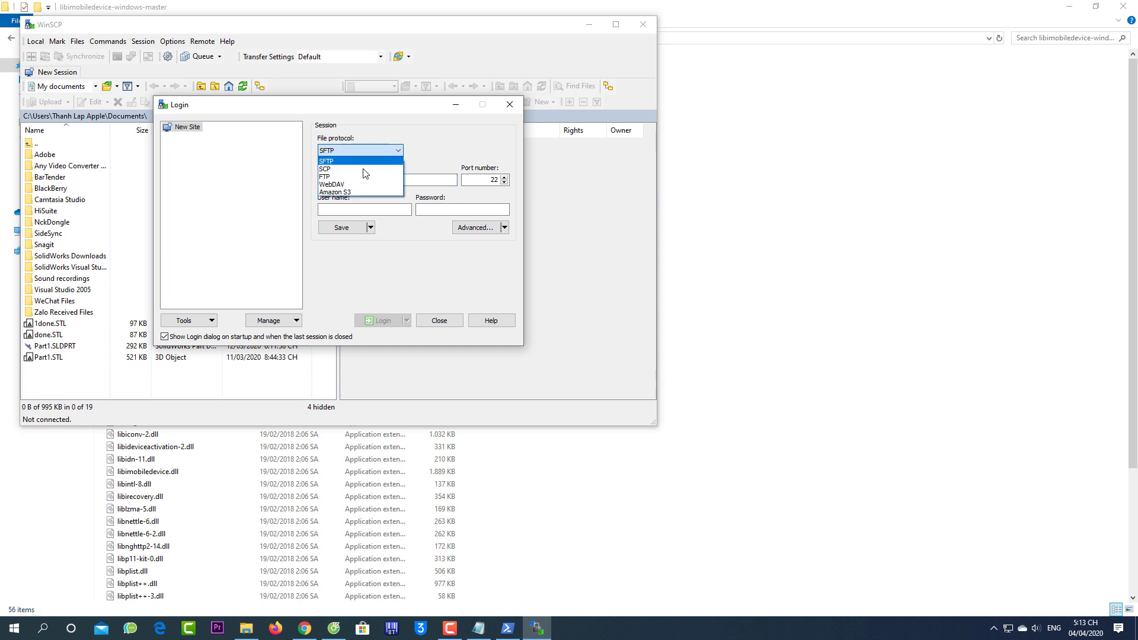
left_click(363, 171)
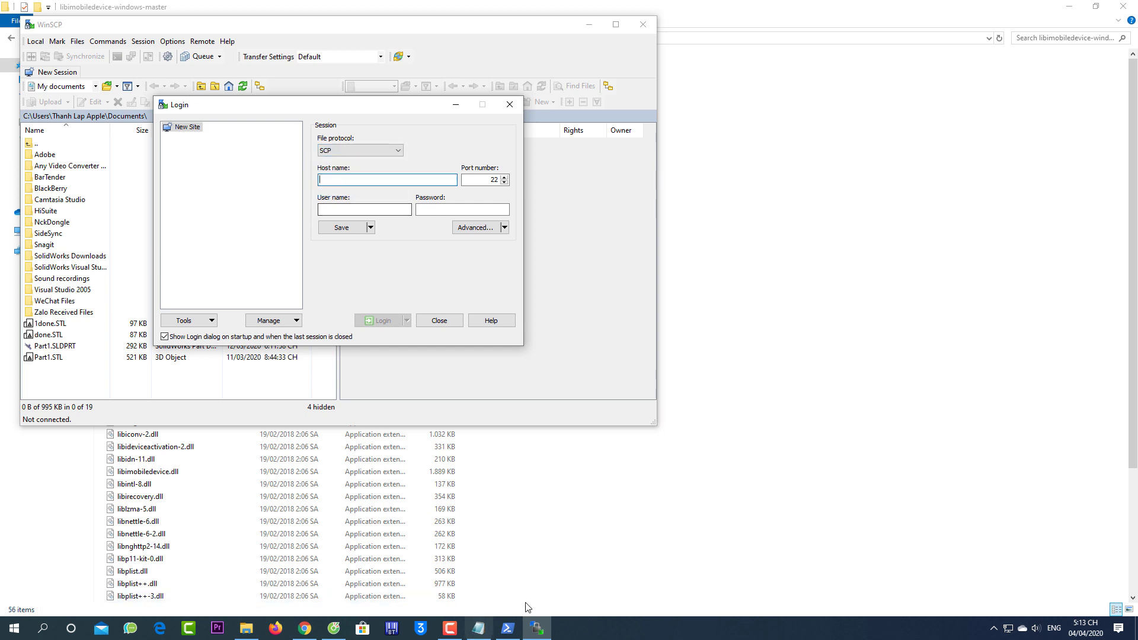
Copy root@localhost from the readme notes into Host name and set the port to 2222
left_click(479, 628)
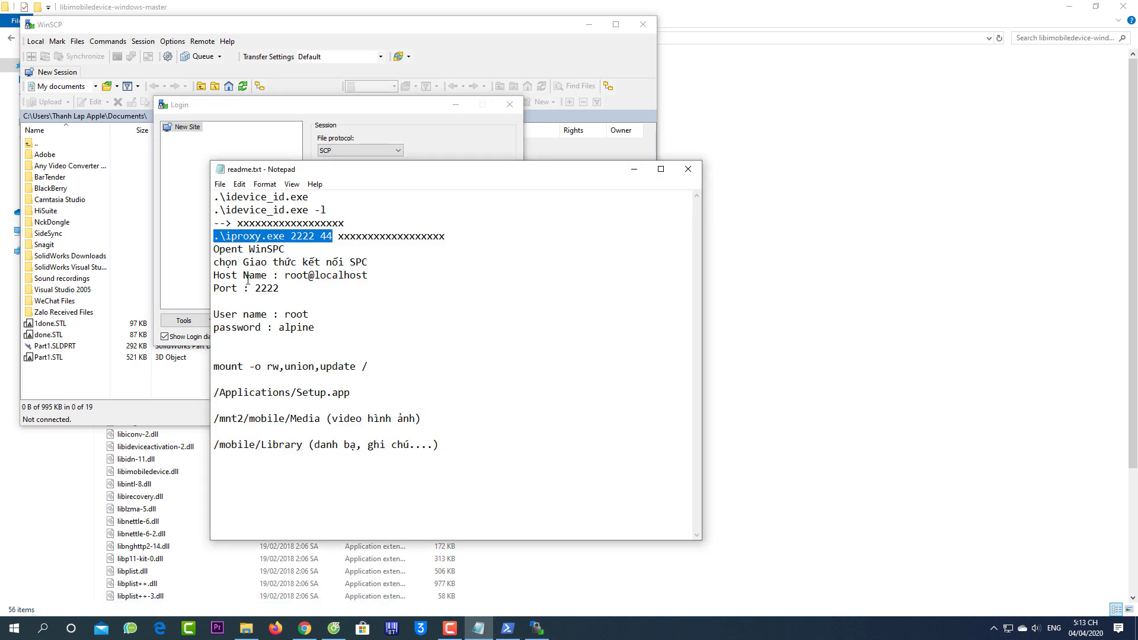
left_click_drag(286, 275, 368, 276)
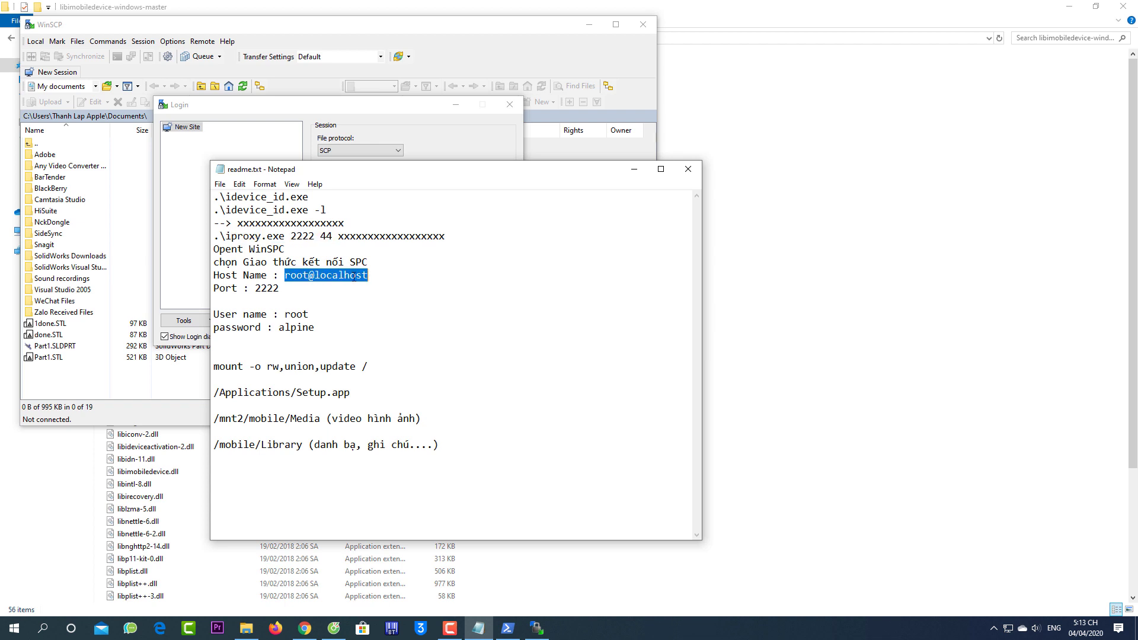
right_click(353, 276)
left_click(394, 315)
left_click(404, 156)
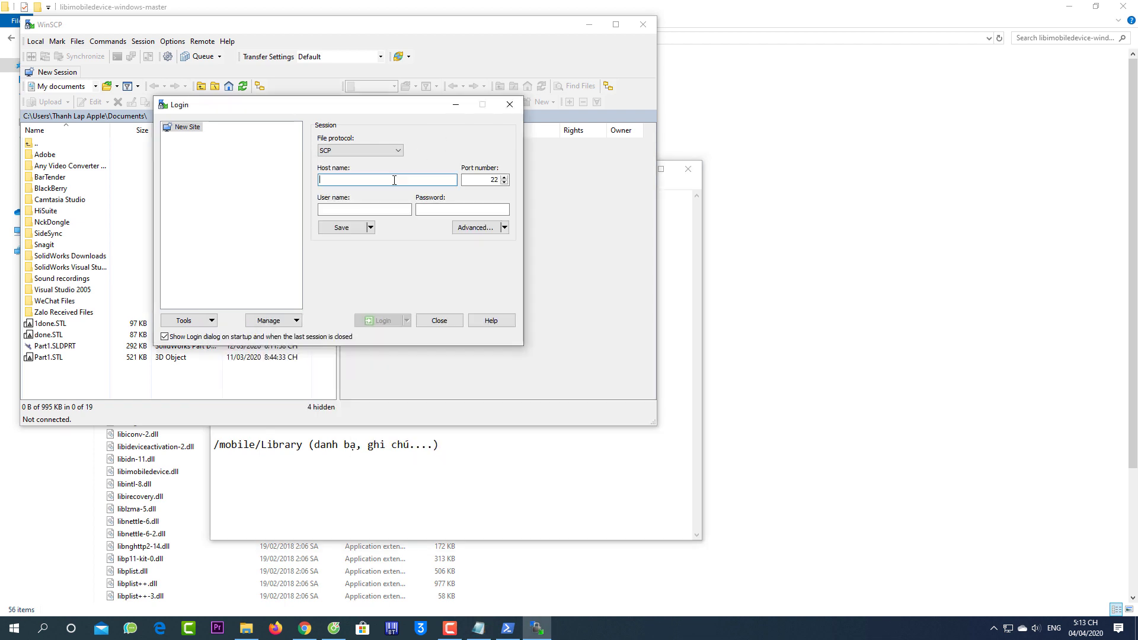
left_click(366, 180)
key("ctrl+v")
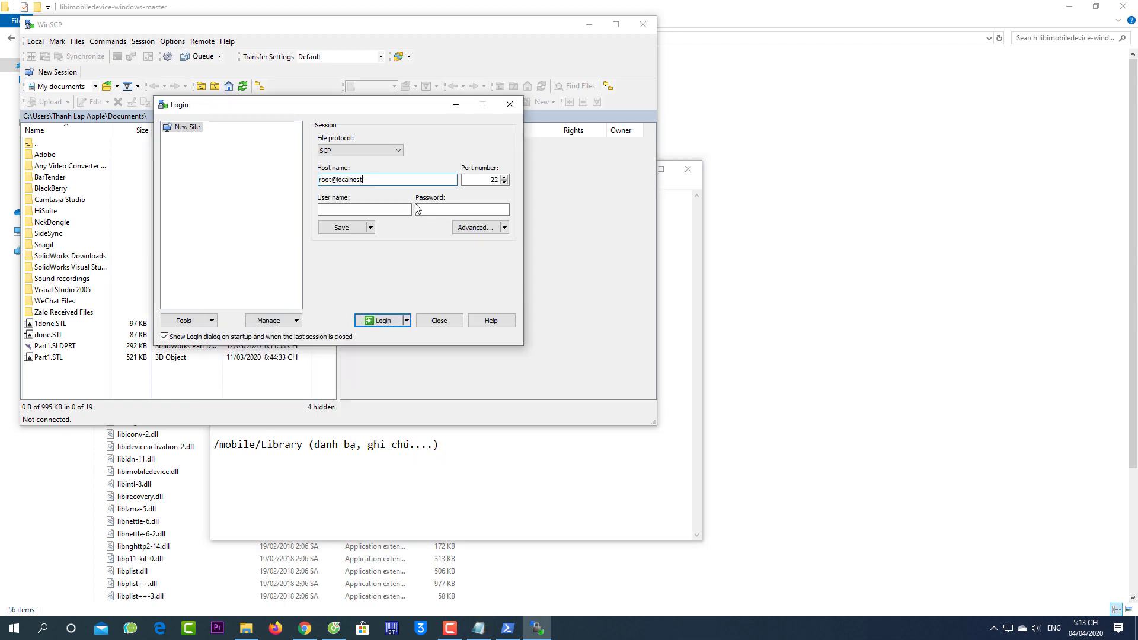
key("Tab")
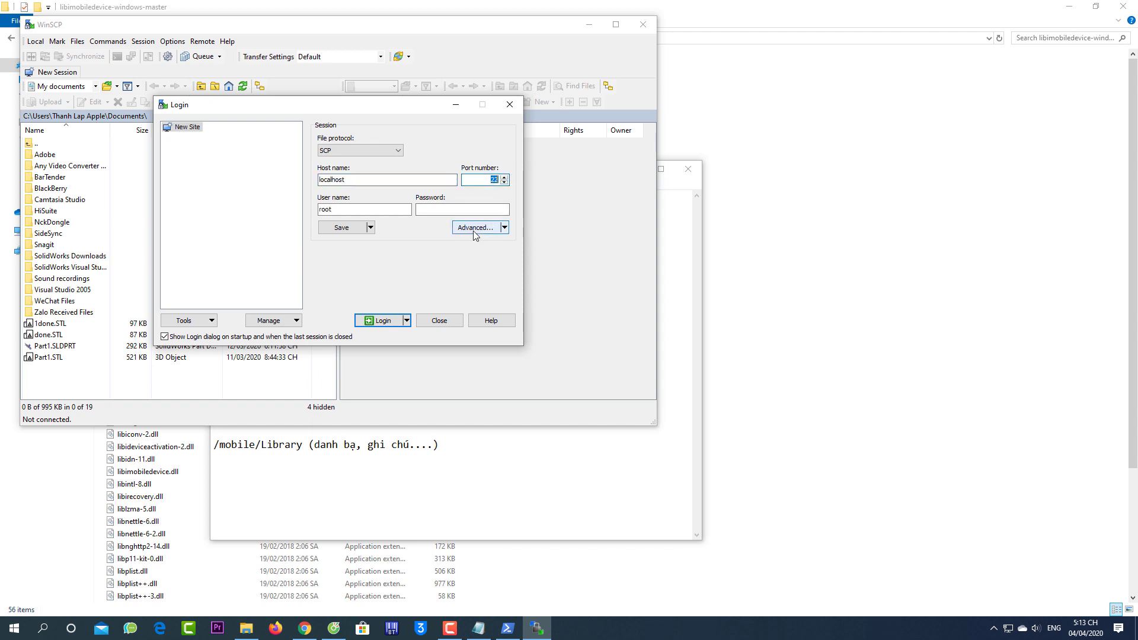
type("2222")
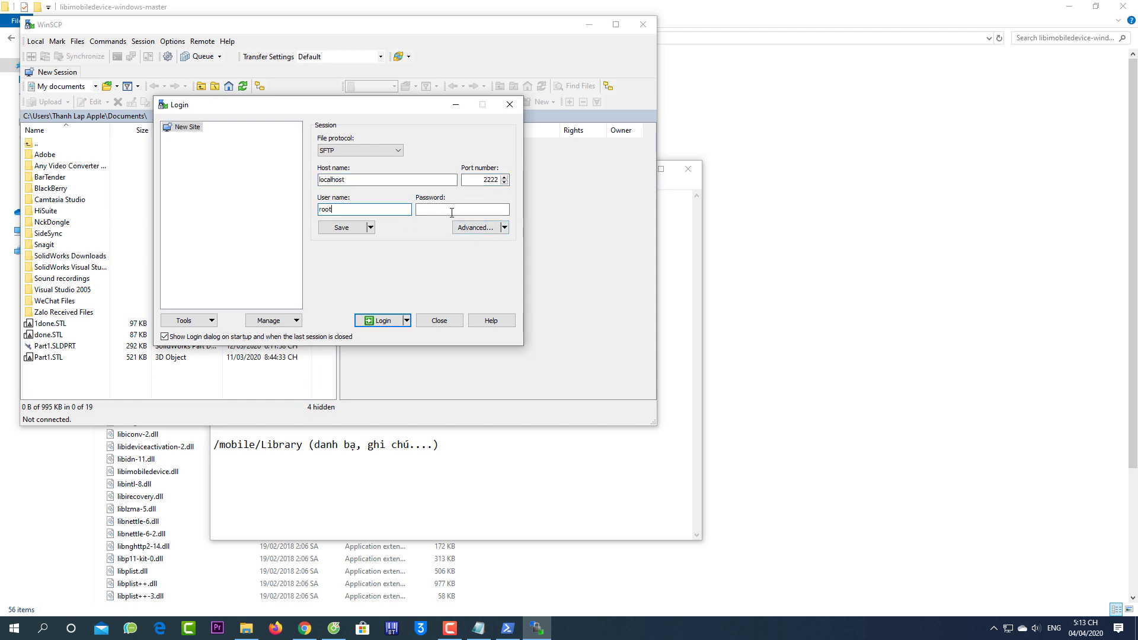
Copy the root password from the readme notes into the Password field, then save the site
left_click(452, 211)
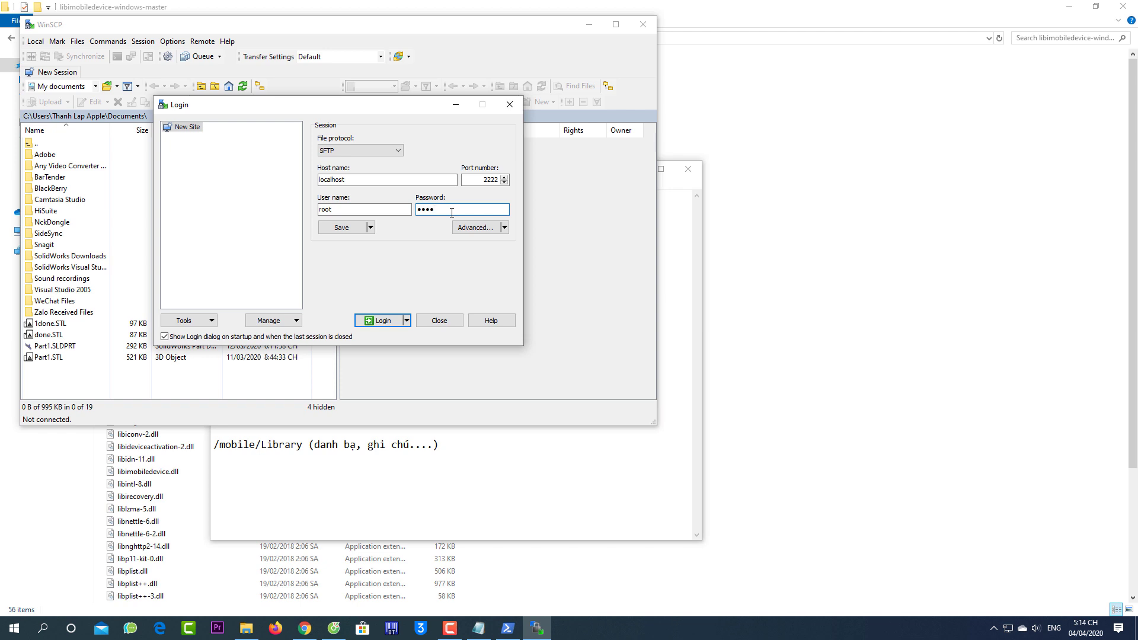
left_click(479, 628)
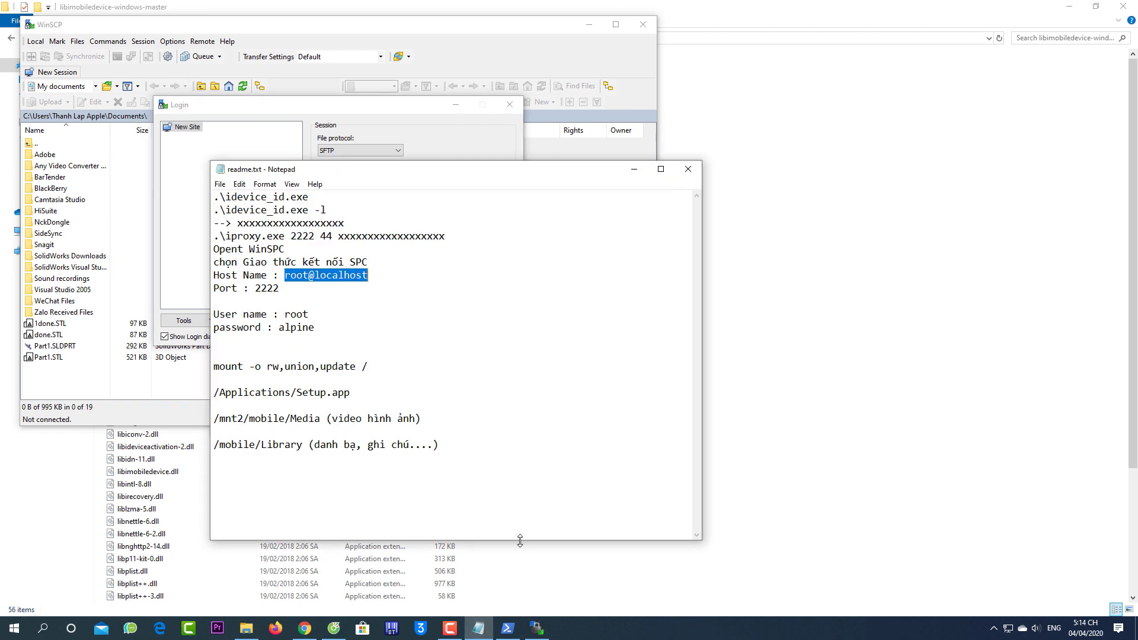
double_click(283, 328)
key("ctrl+c")
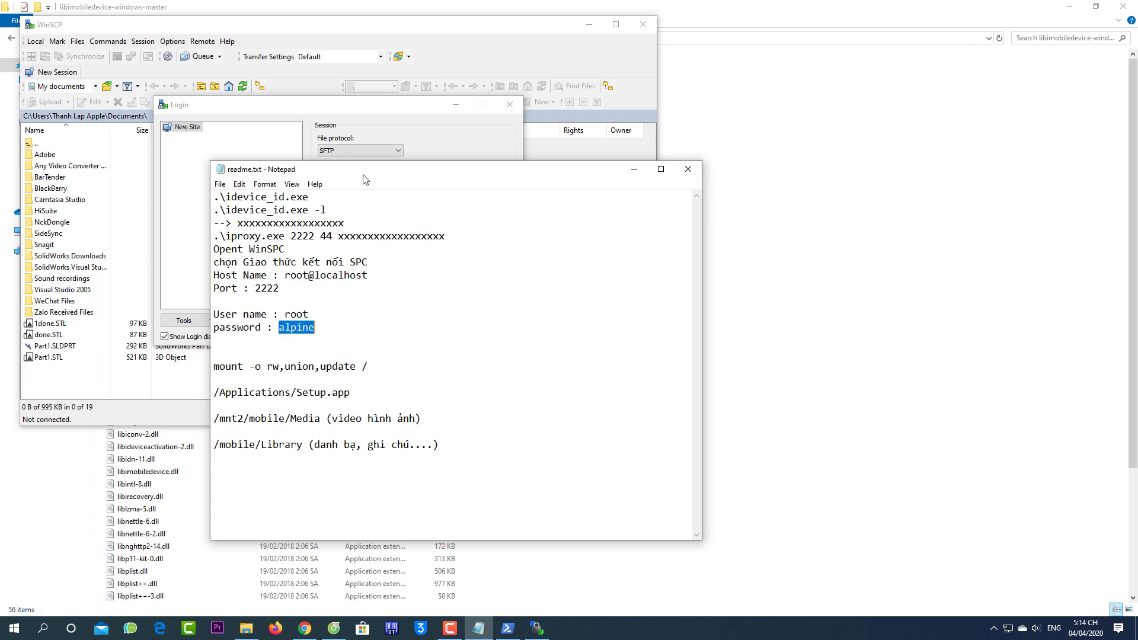
left_click(427, 119)
key("ctrl+v")
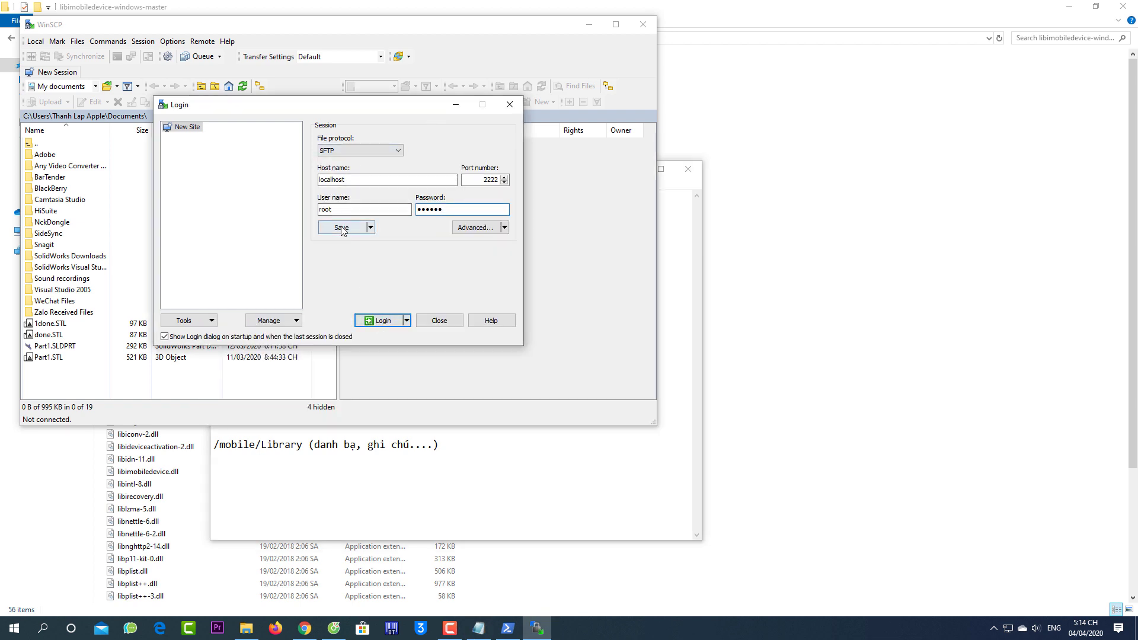
left_click(342, 228)
Save the root@localhost site, try connecting, and dismiss the resulting connection error
left_click(304, 273)
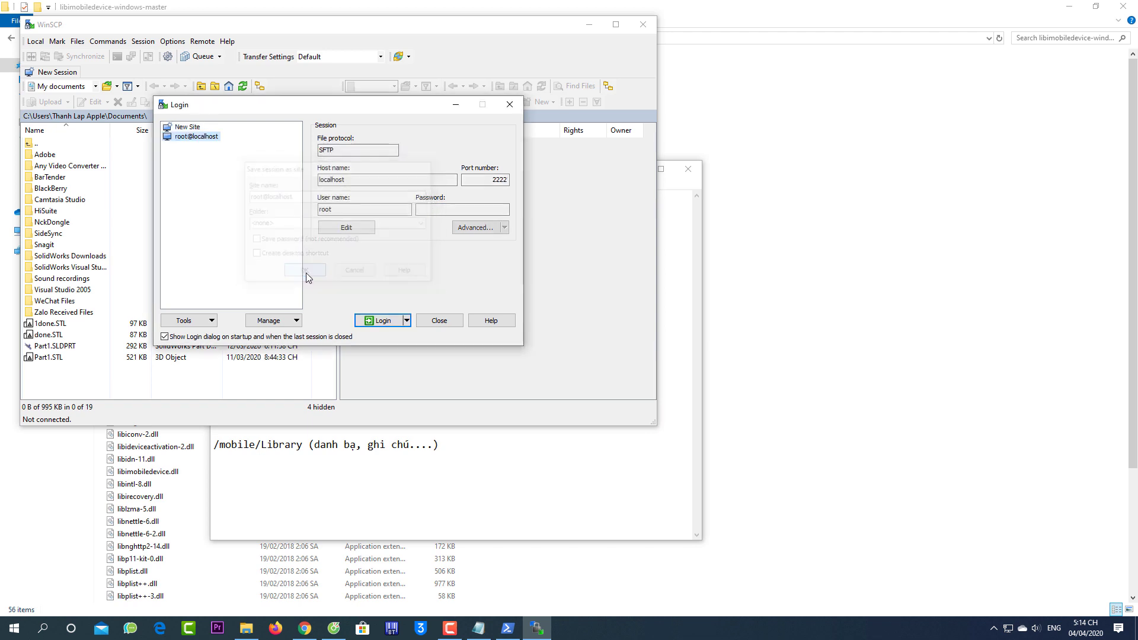
left_click(382, 321)
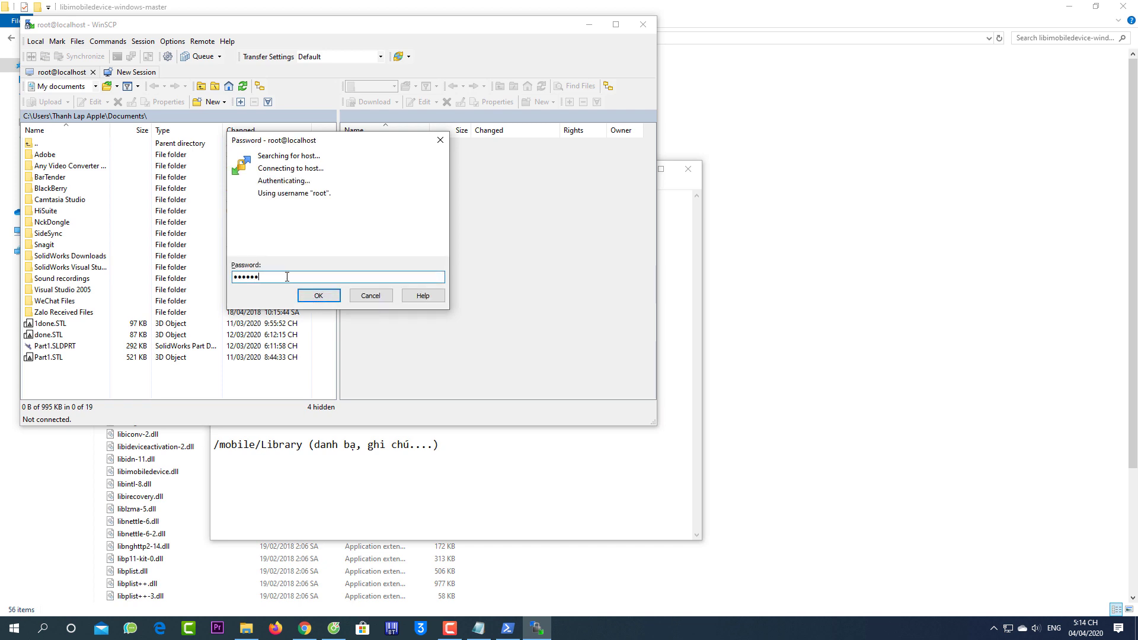
left_click(317, 296)
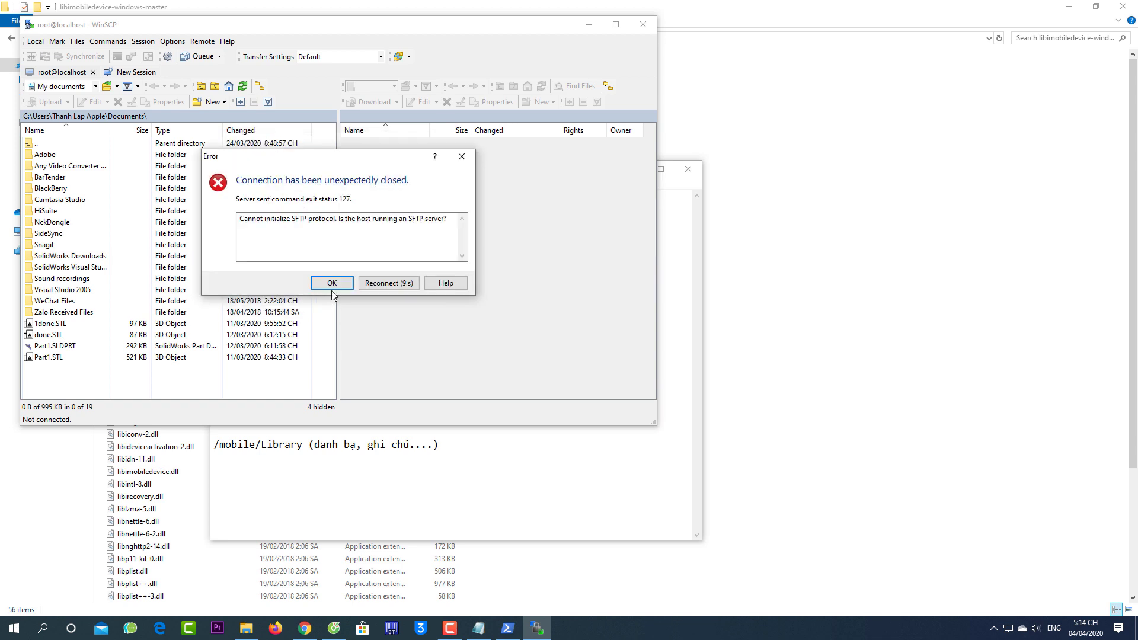
left_click(337, 284)
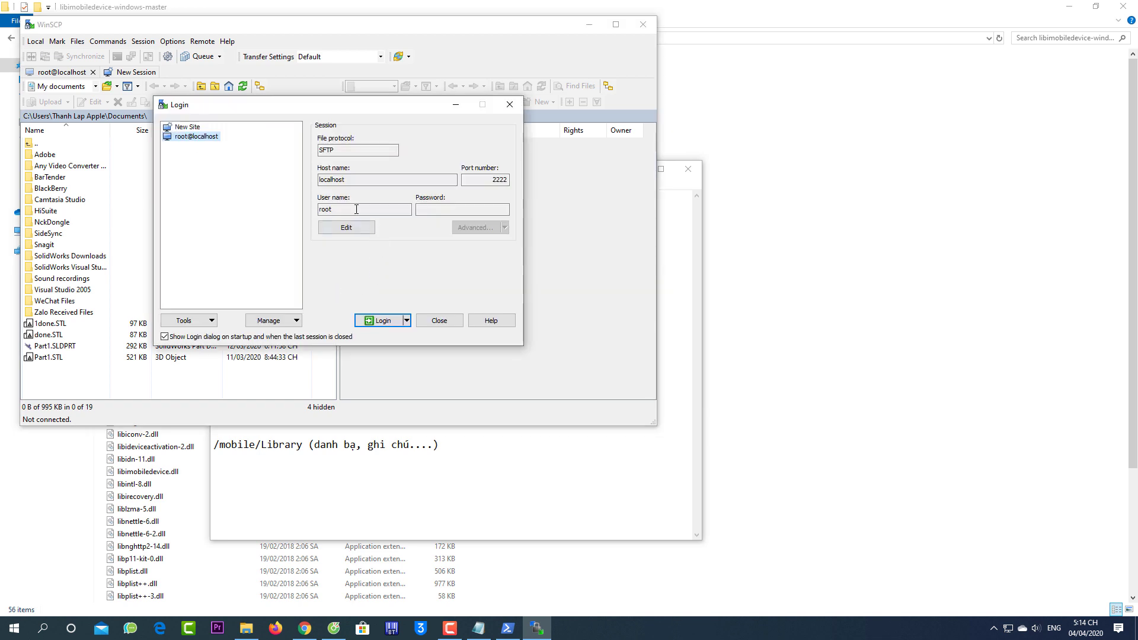
Create a new SCP site for root@localhost on port 2222 with the root password, and log in
left_click(395, 151)
left_click(187, 127)
left_click(373, 151)
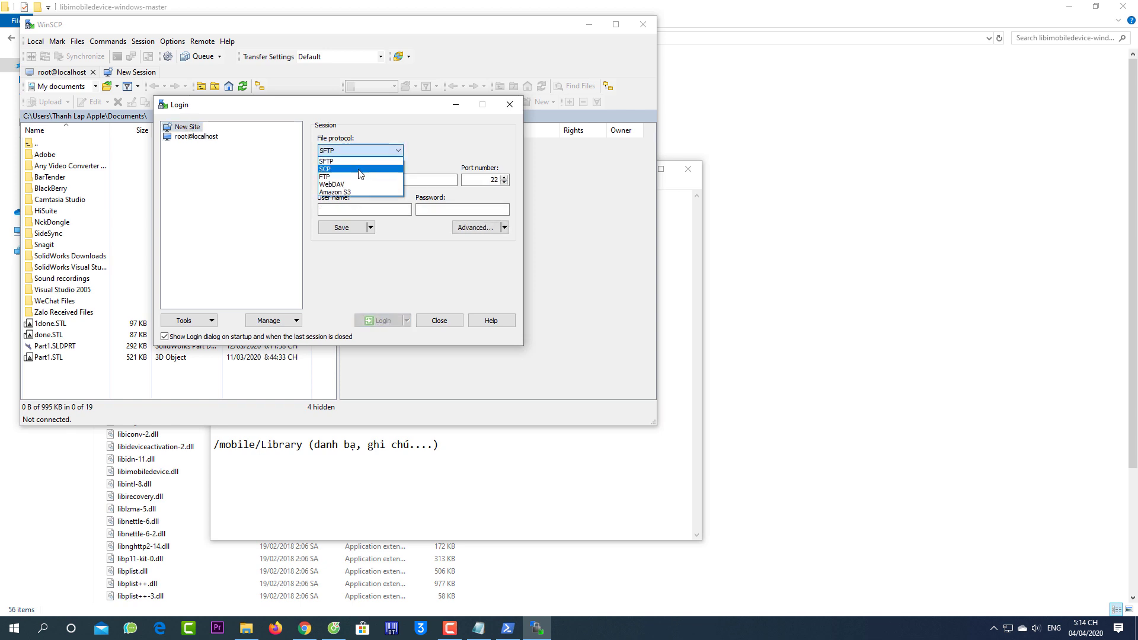
left_click(360, 169)
left_click(362, 180)
type("root@localhost")
left_click(371, 209)
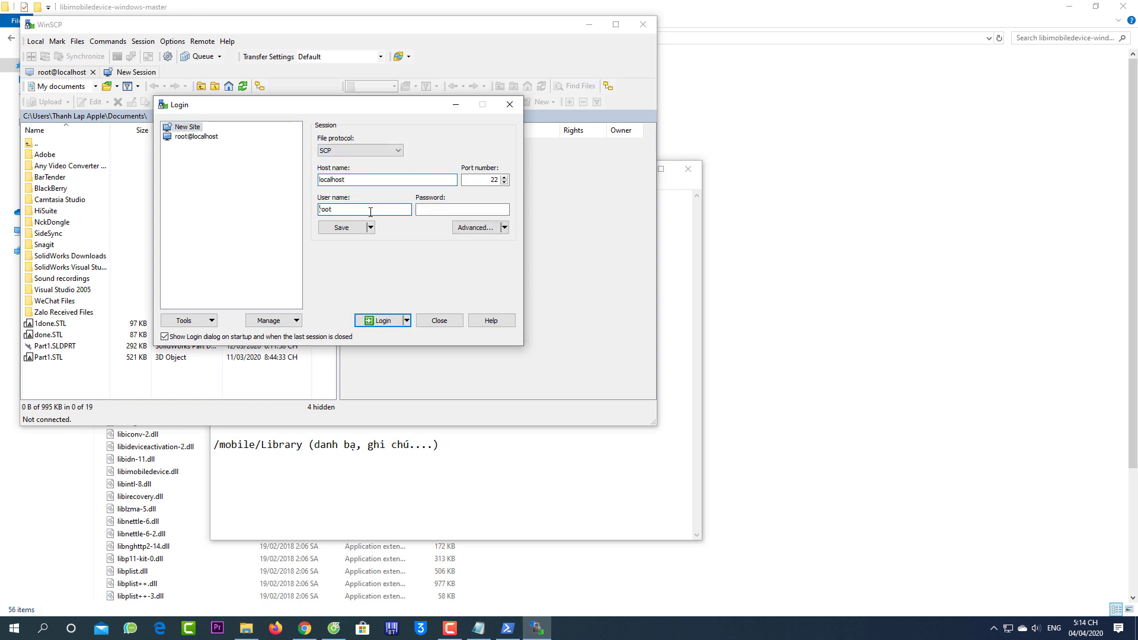
left_click(447, 213)
type("a")
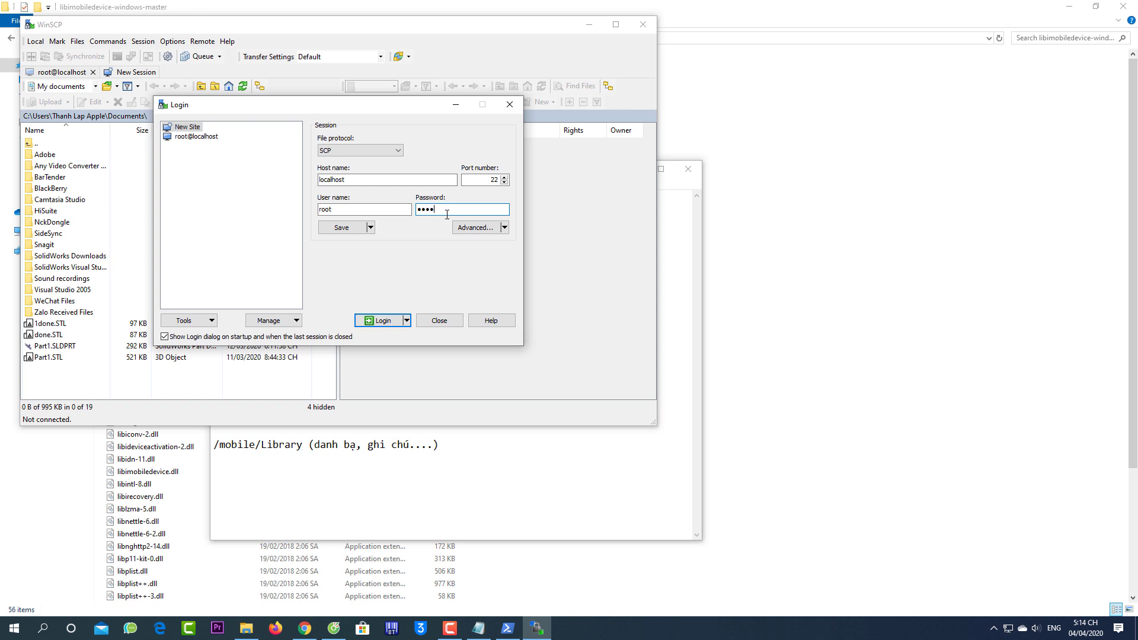
left_click(497, 180)
left_click(384, 321)
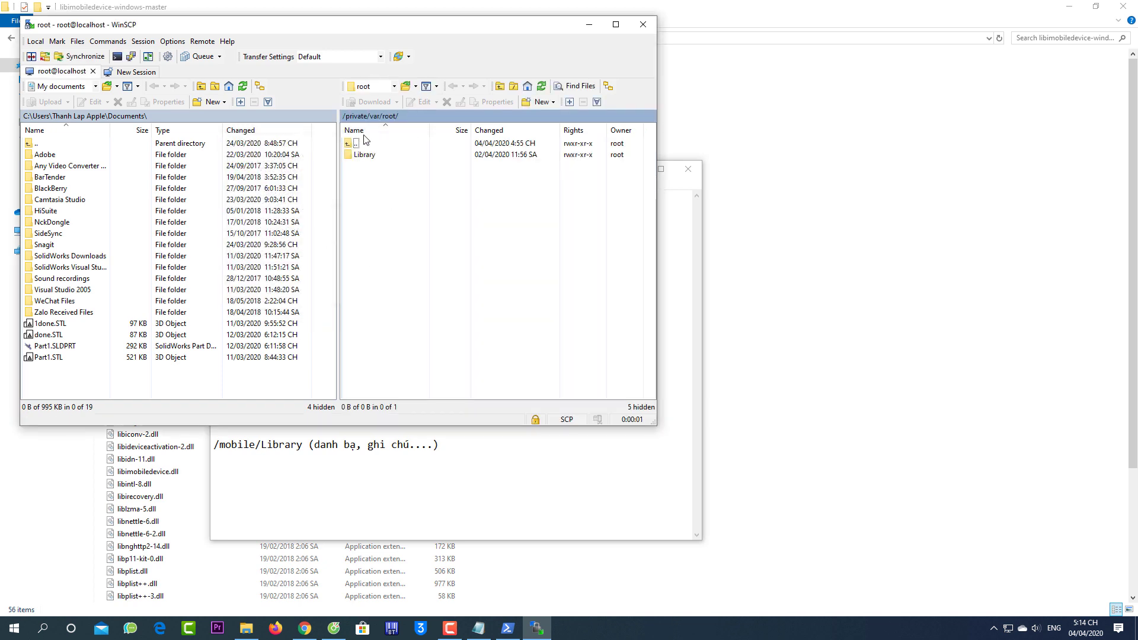
Go up three levels from /private/var/root to /, maximize the window, and open the Console
double_click(353, 144)
double_click(353, 144)
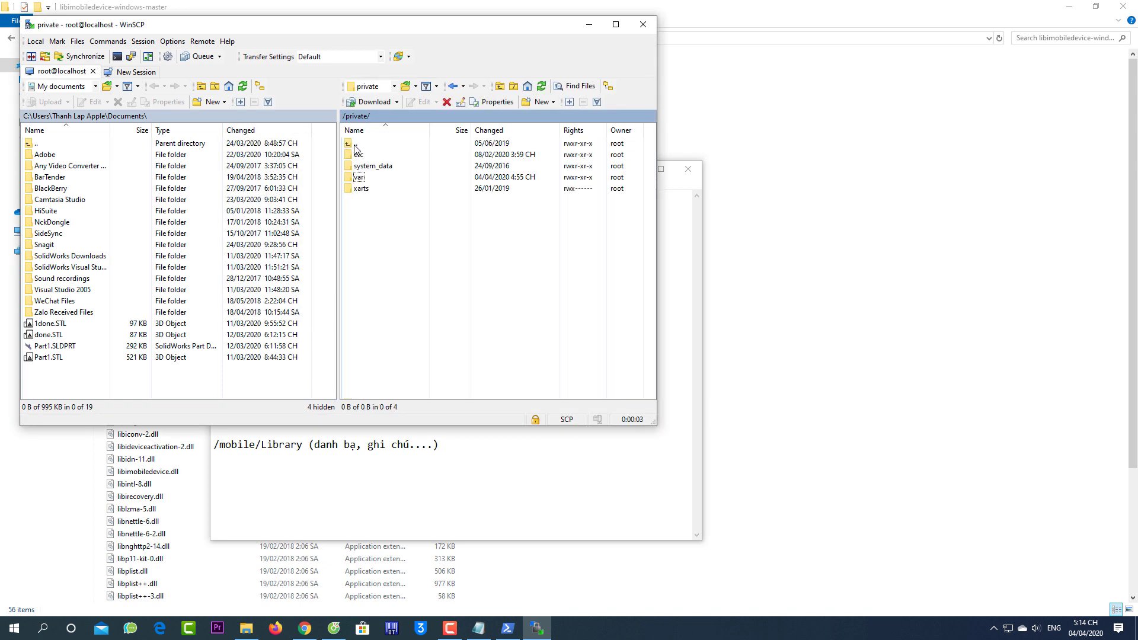
double_click(354, 144)
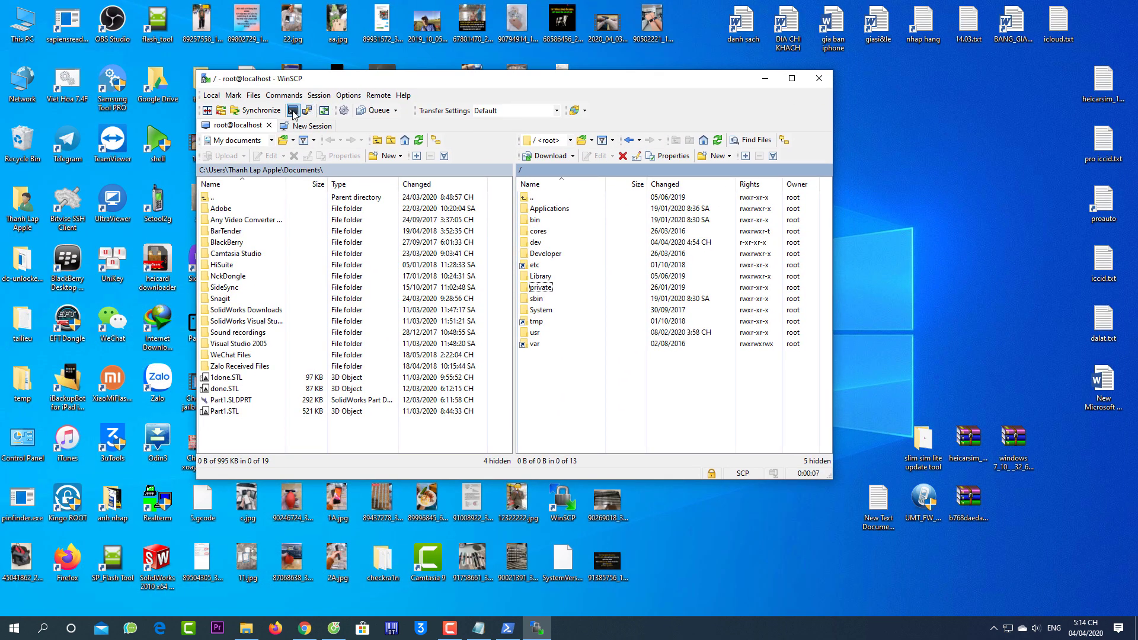
left_click(791, 78)
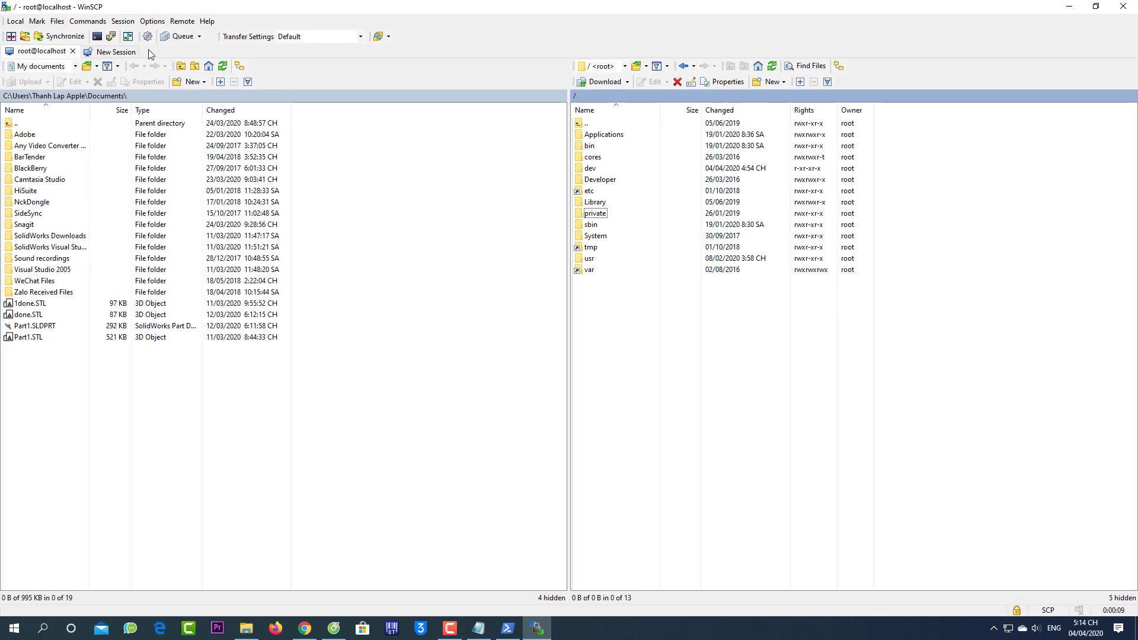
left_click(95, 38)
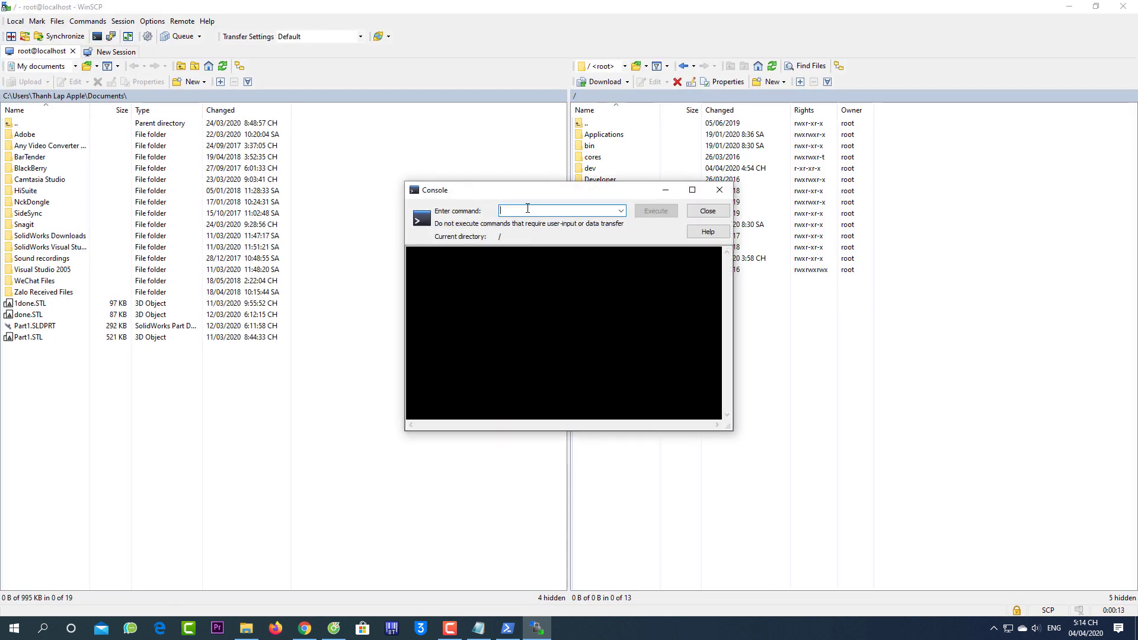
Copy the 'mount -o rw,union,update /' line from the readme notes
left_click(479, 628)
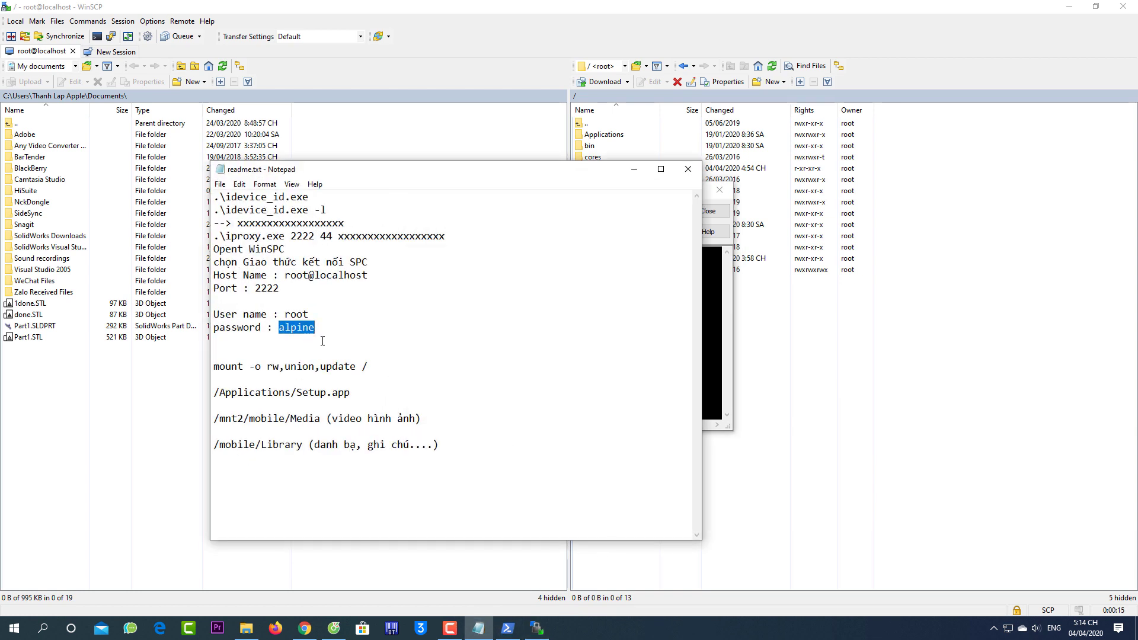
left_click(258, 331)
left_click_drag(371, 367, 213, 368)
right_click(238, 380)
left_click(251, 407)
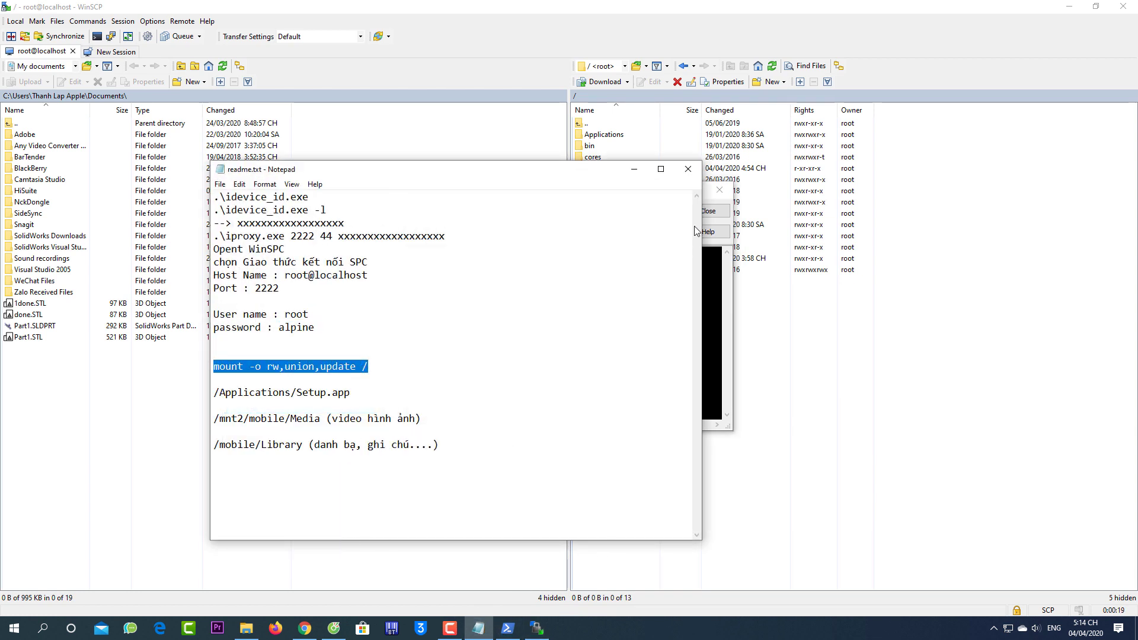
Run 'mount -o rw,union,update /' in a reopened Console, then clear the command box
left_click(719, 190)
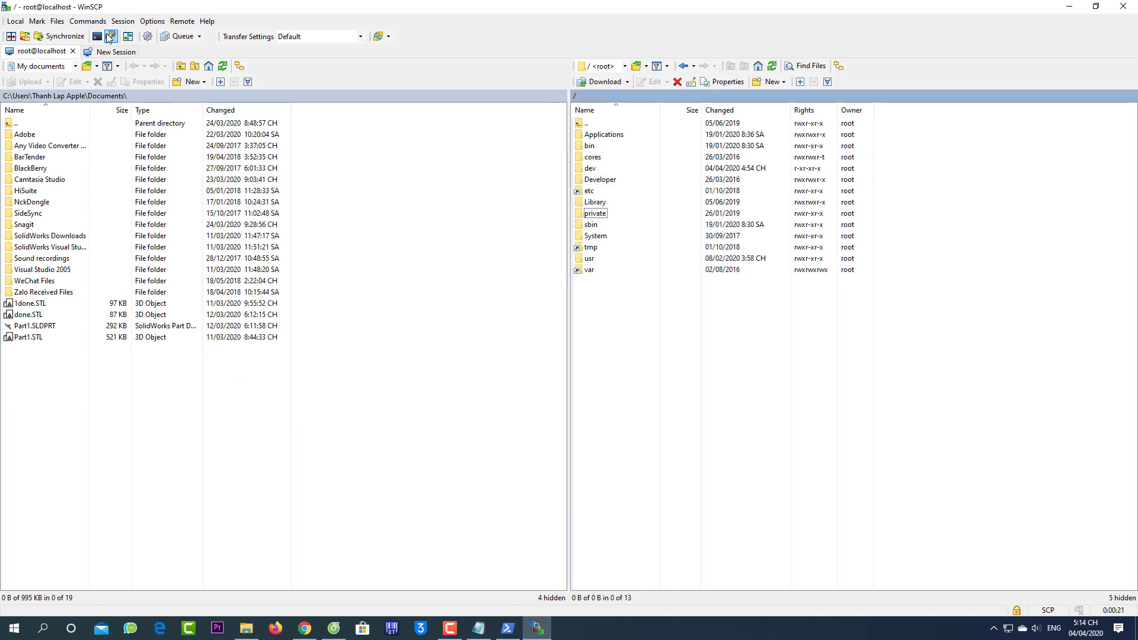
left_click(97, 36)
key("ctrl+v")
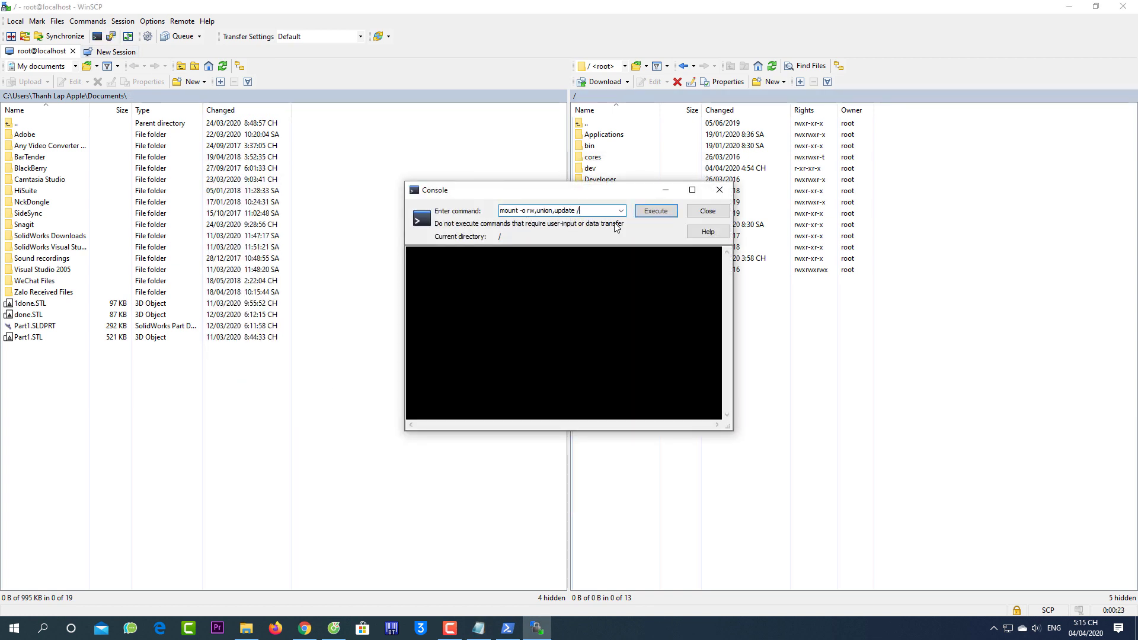
left_click(656, 211)
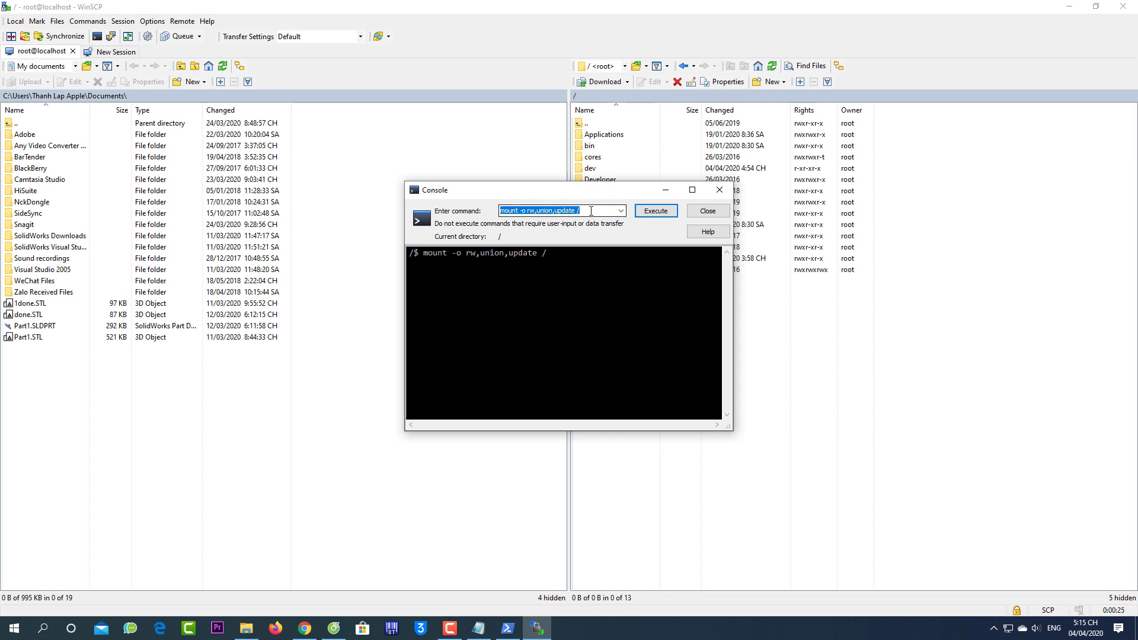
key("BackSpace")
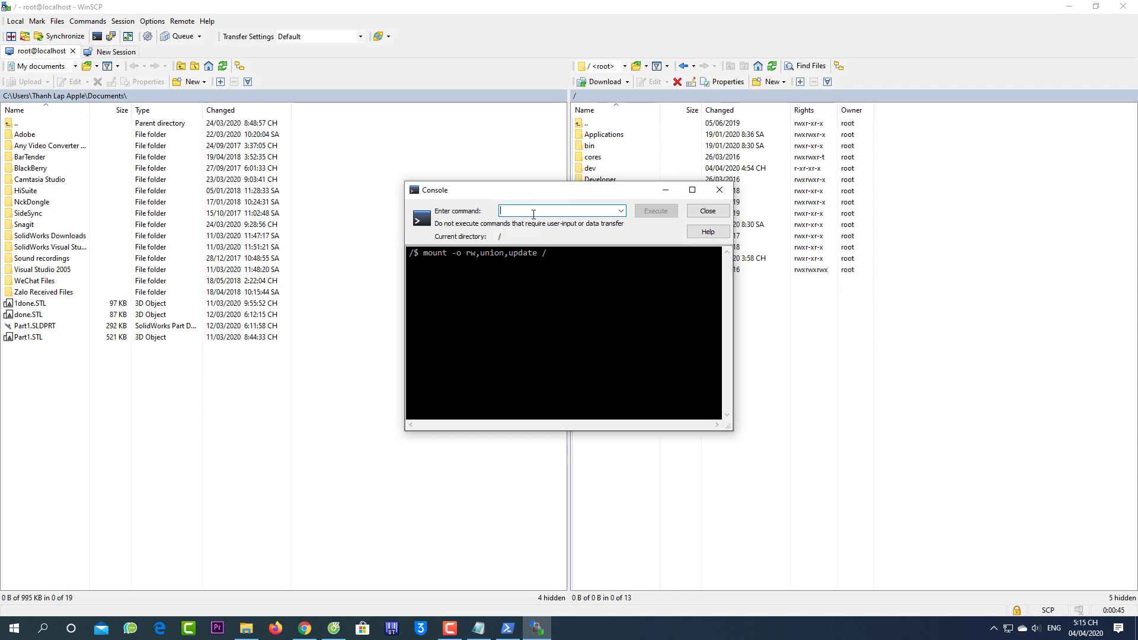
left_click(667, 189)
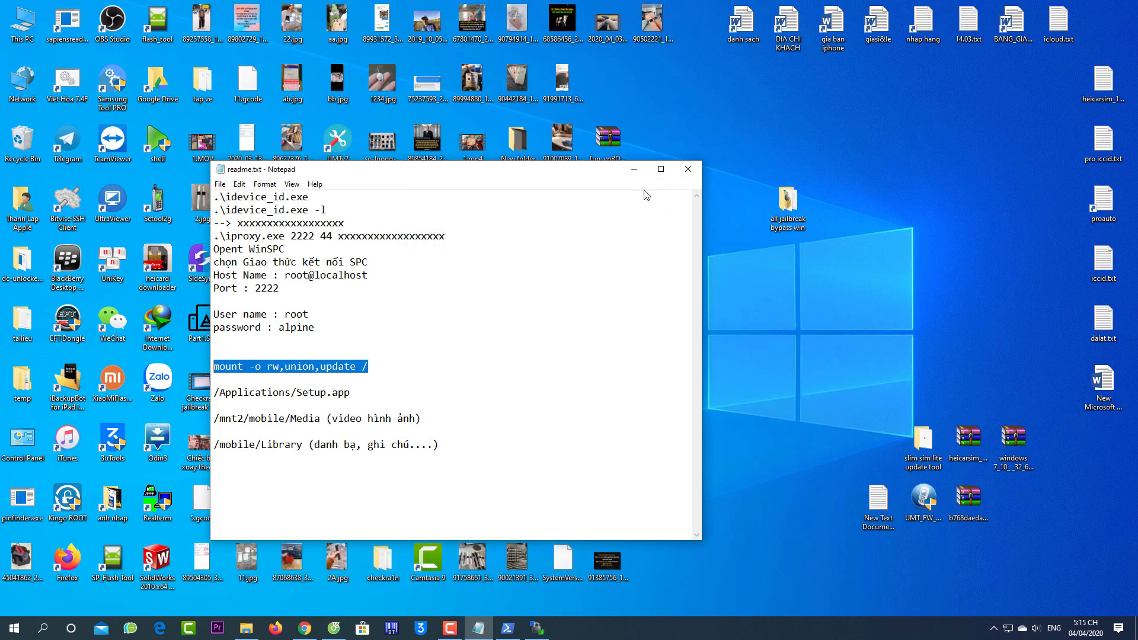
left_click(535, 630)
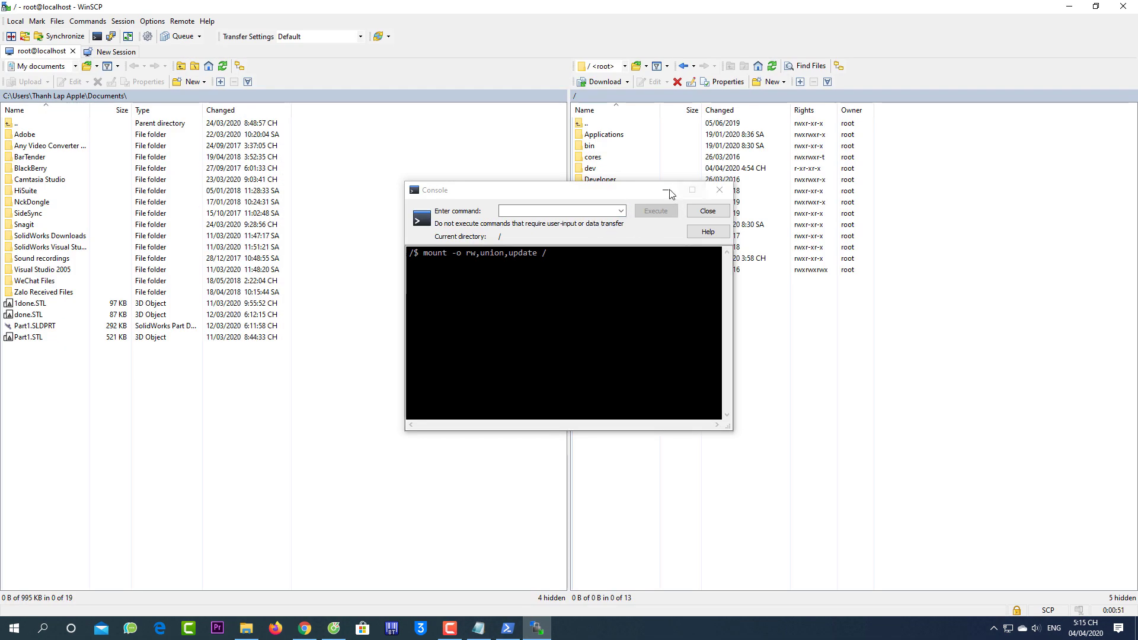
Close the Console, peek into /Applications, and switch the local pane to C: Win10Pro
left_click(720, 190)
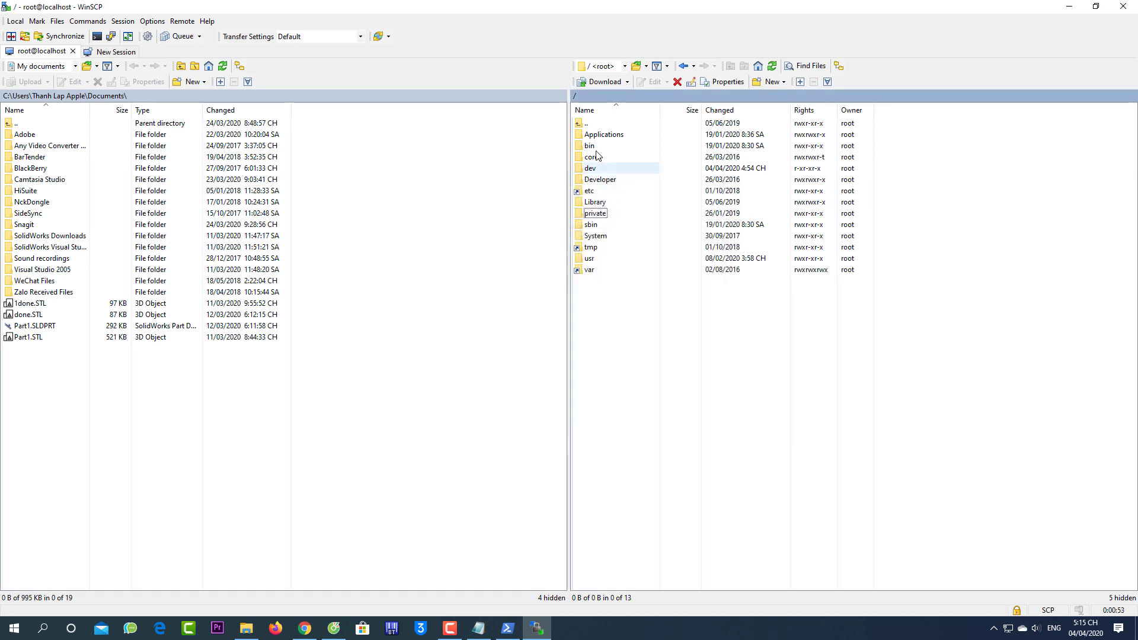
double_click(604, 134)
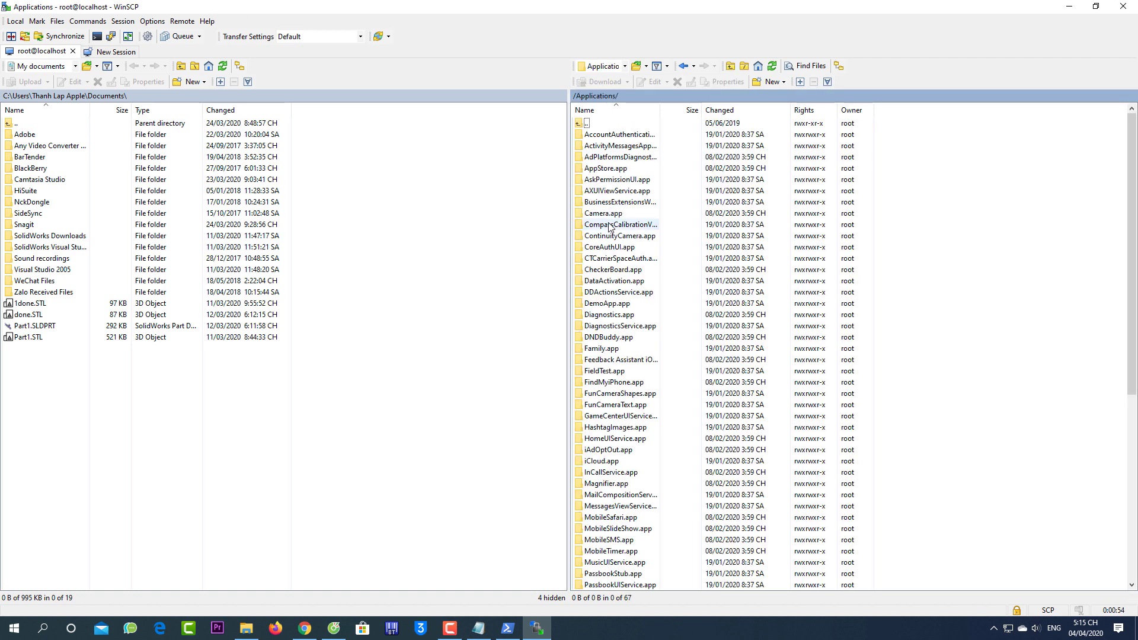
double_click(587, 123)
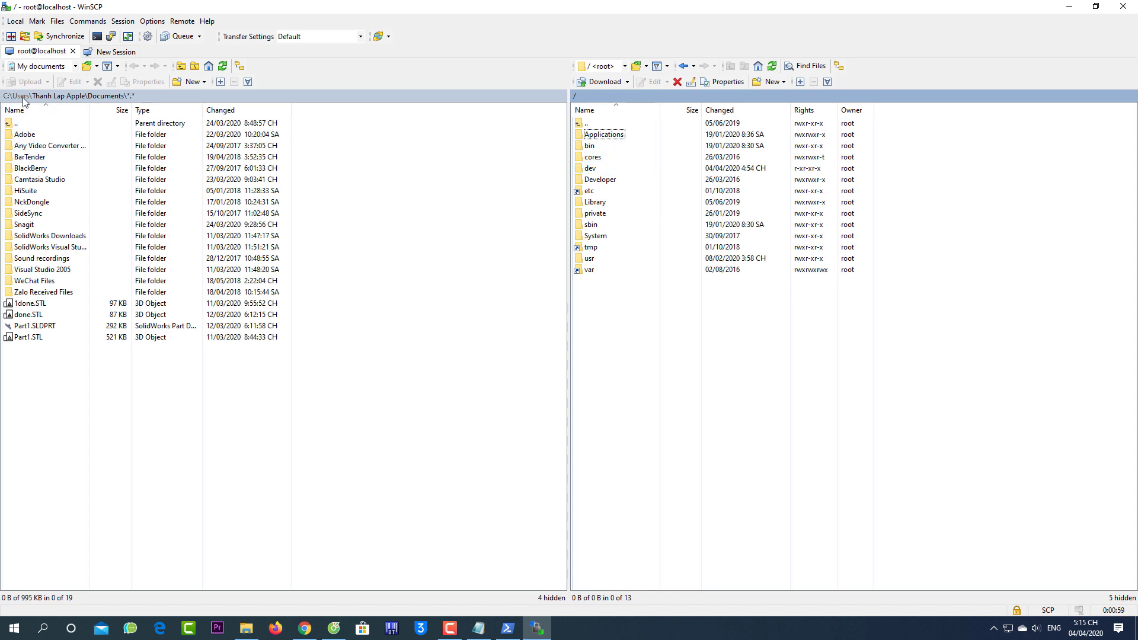
left_click(56, 70)
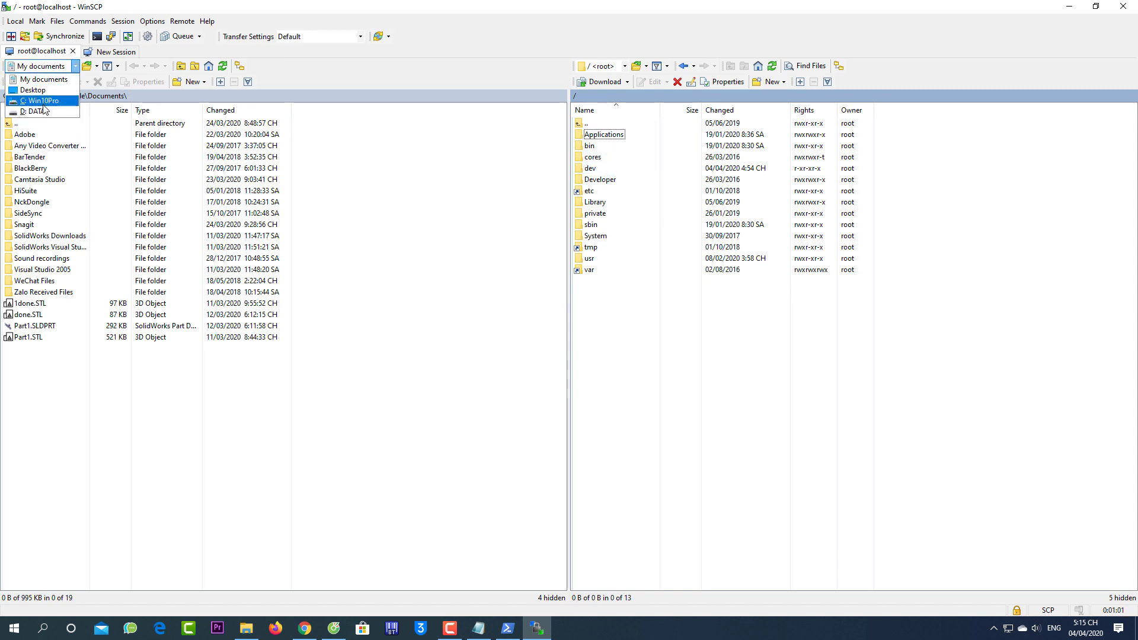
left_click(35, 103)
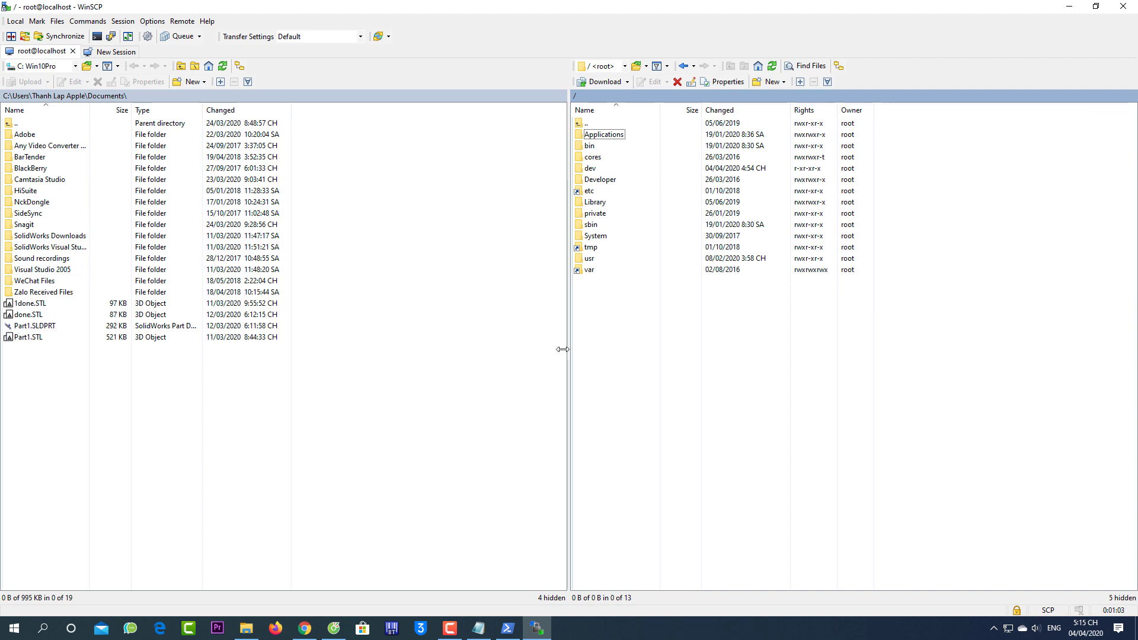
Browse /Applications, selecting iAdOptOut.app and Setup.app, then return to the root folder
double_click(606, 135)
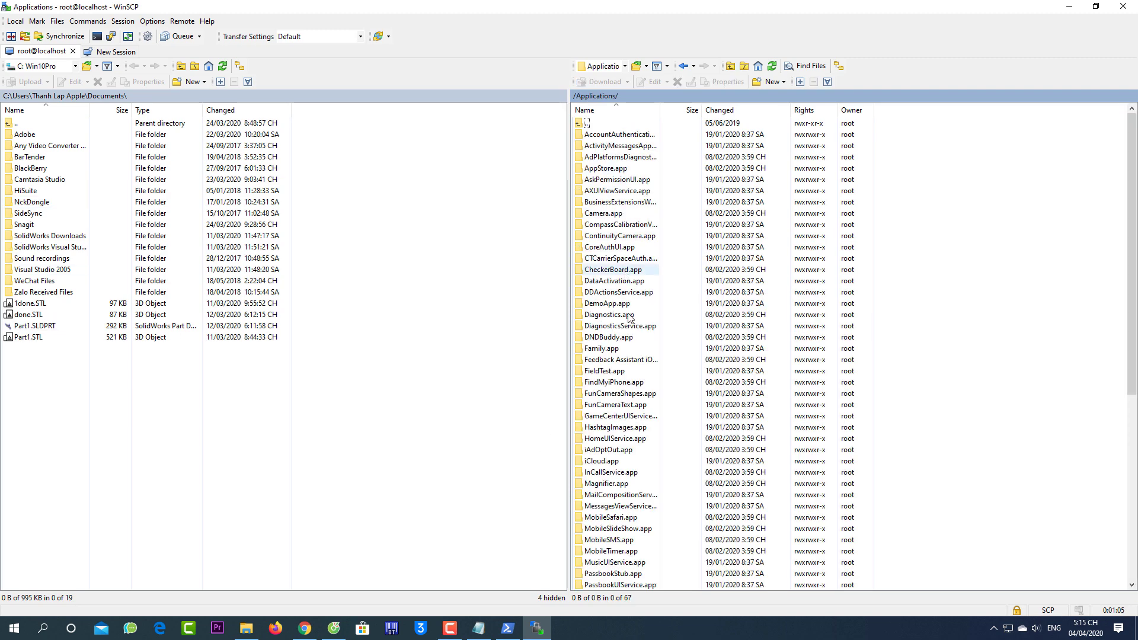
scroll(629, 318, "down", 9)
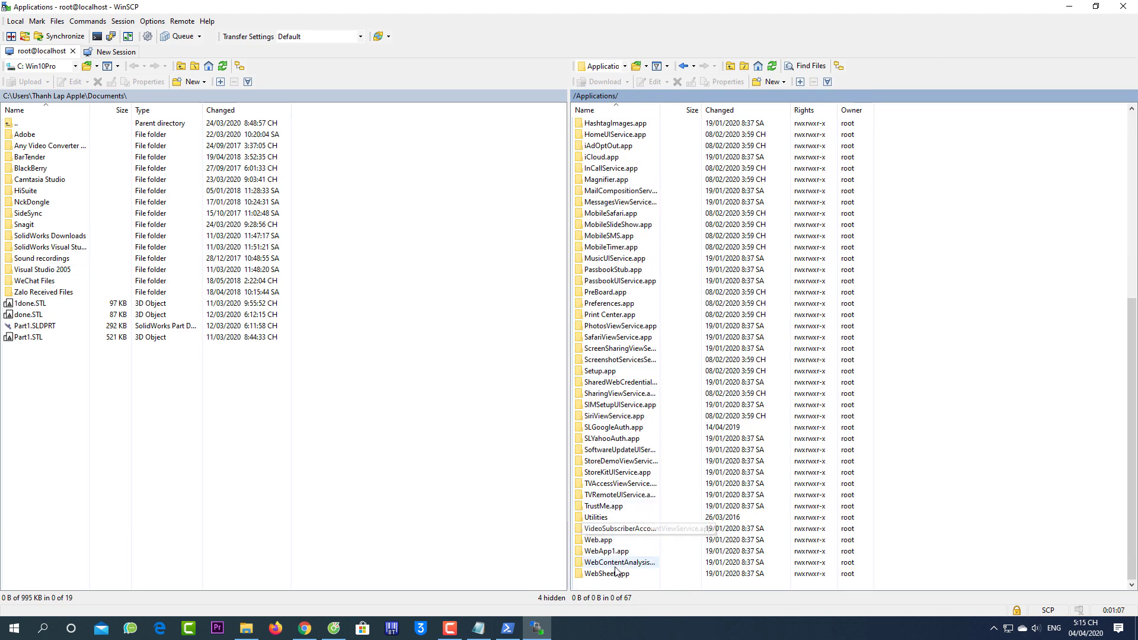
scroll(633, 458, "up", 9)
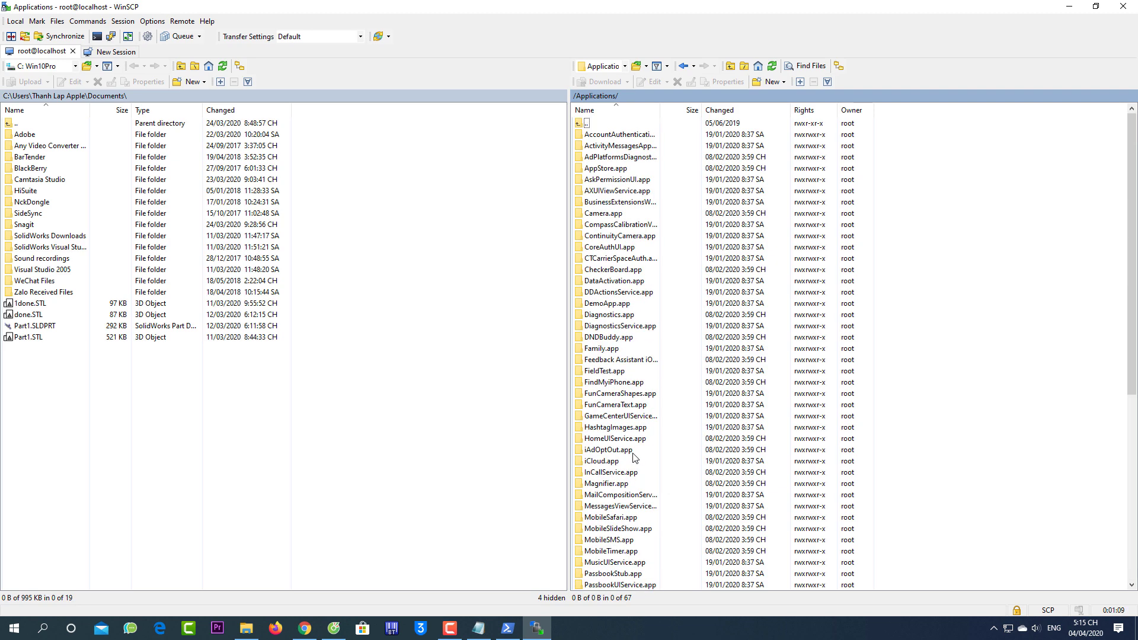
scroll(634, 458, "down", 9)
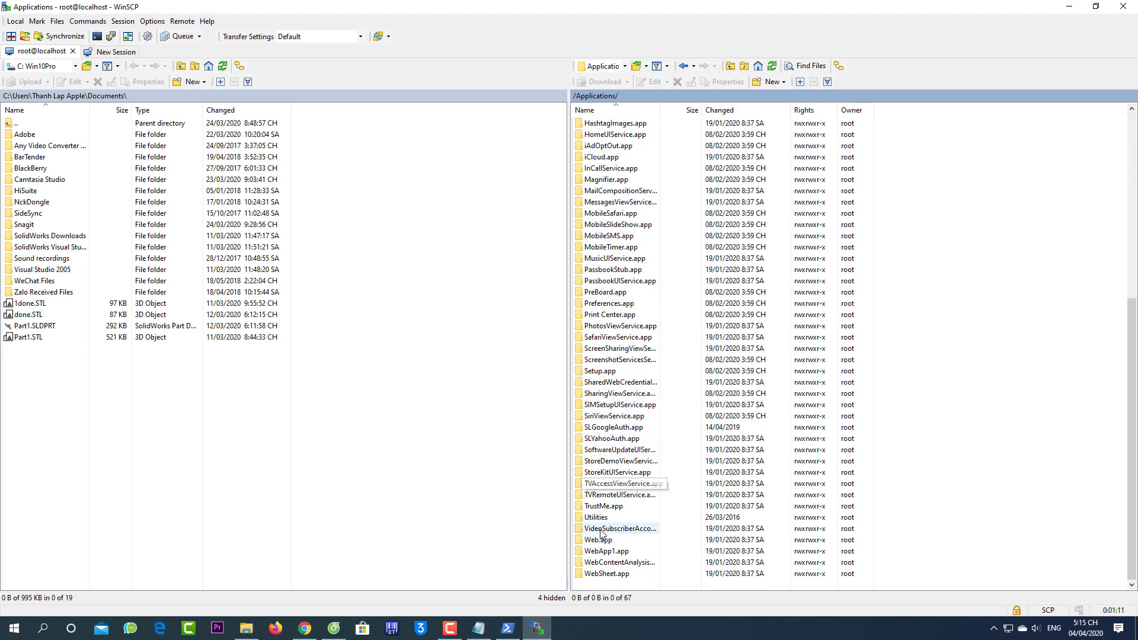
scroll(604, 474, "up", 6)
left_click(608, 348)
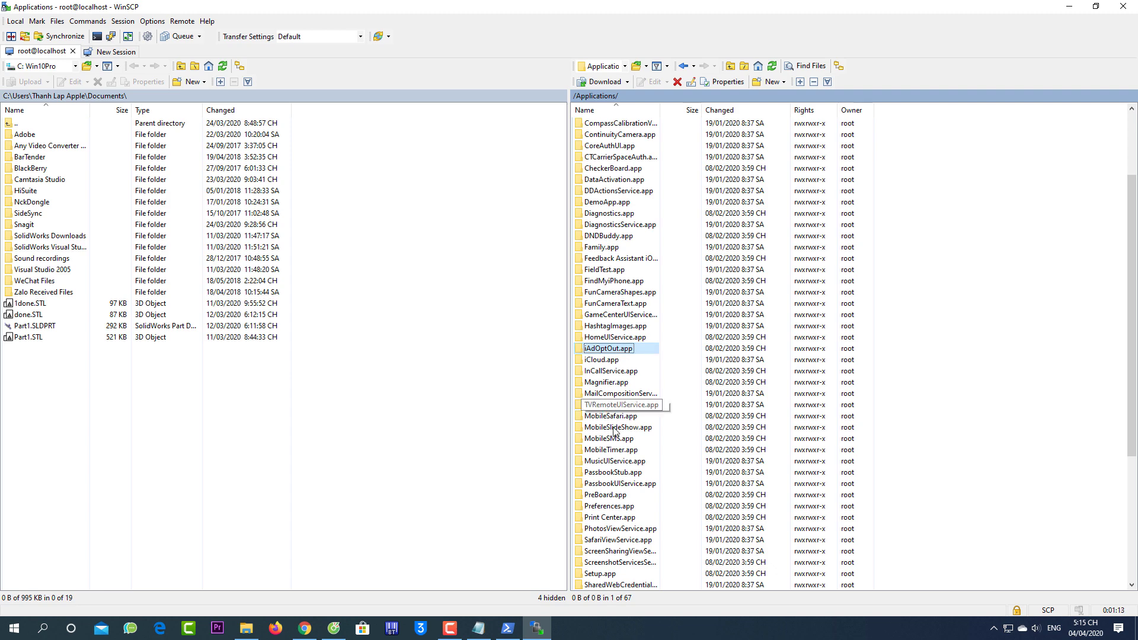
scroll(614, 431, "down", 6)
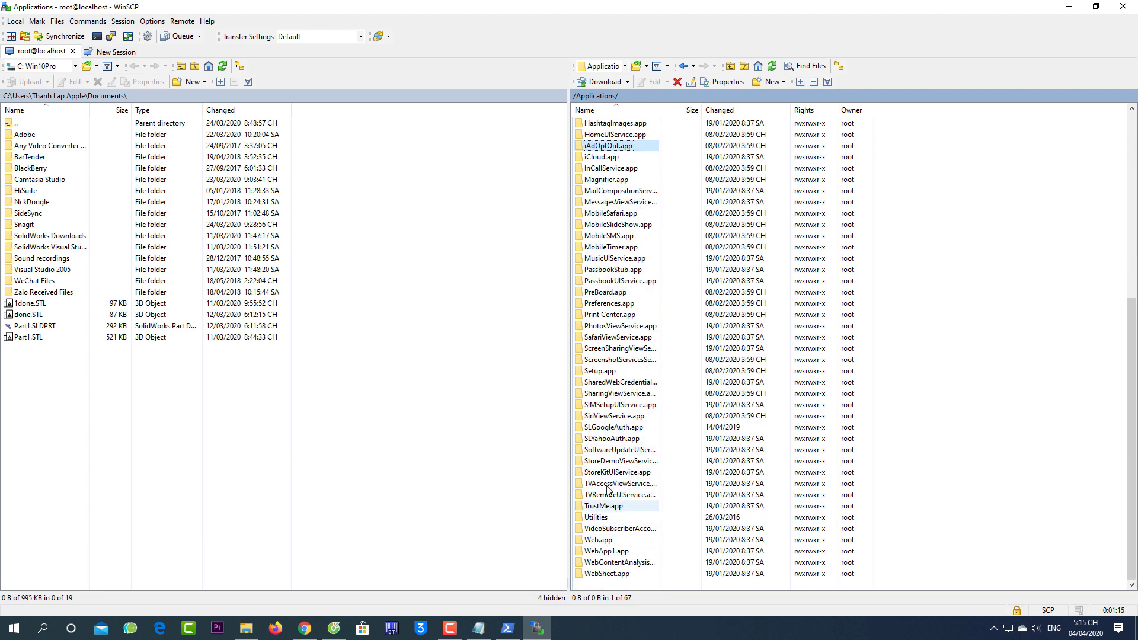
left_click(600, 371)
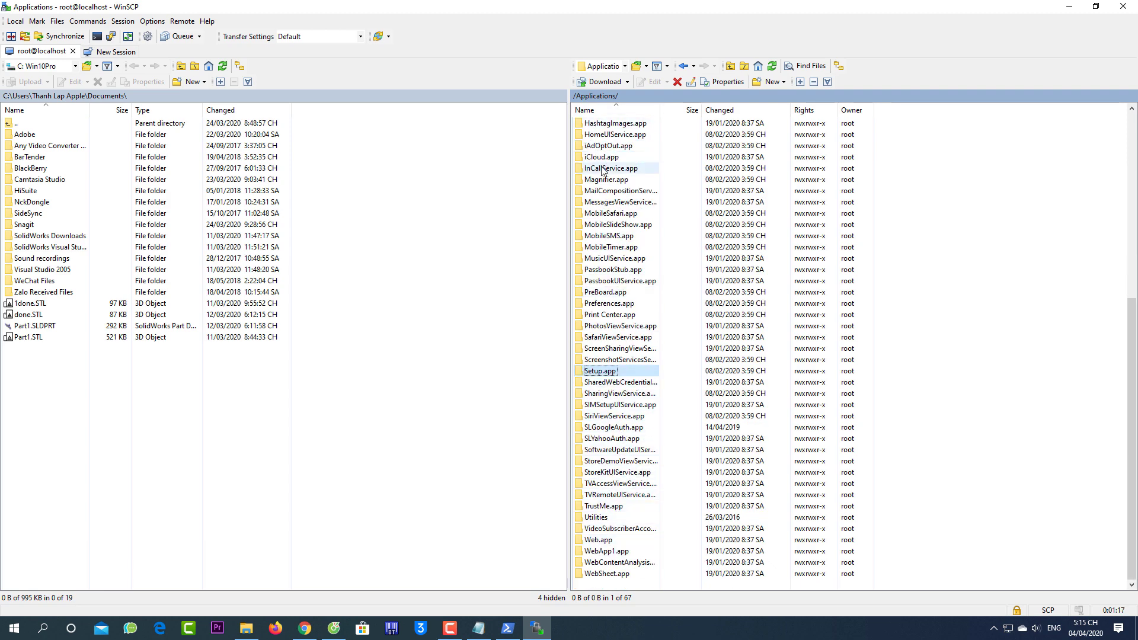
scroll(604, 171, "up", 9)
double_click(593, 125)
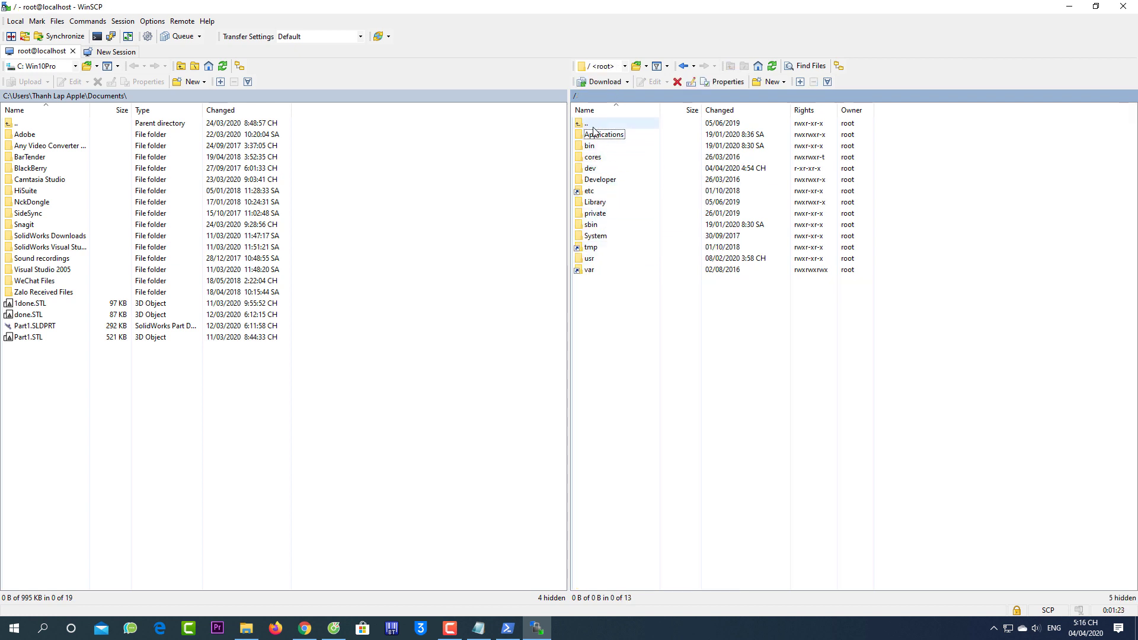
left_click(591, 124)
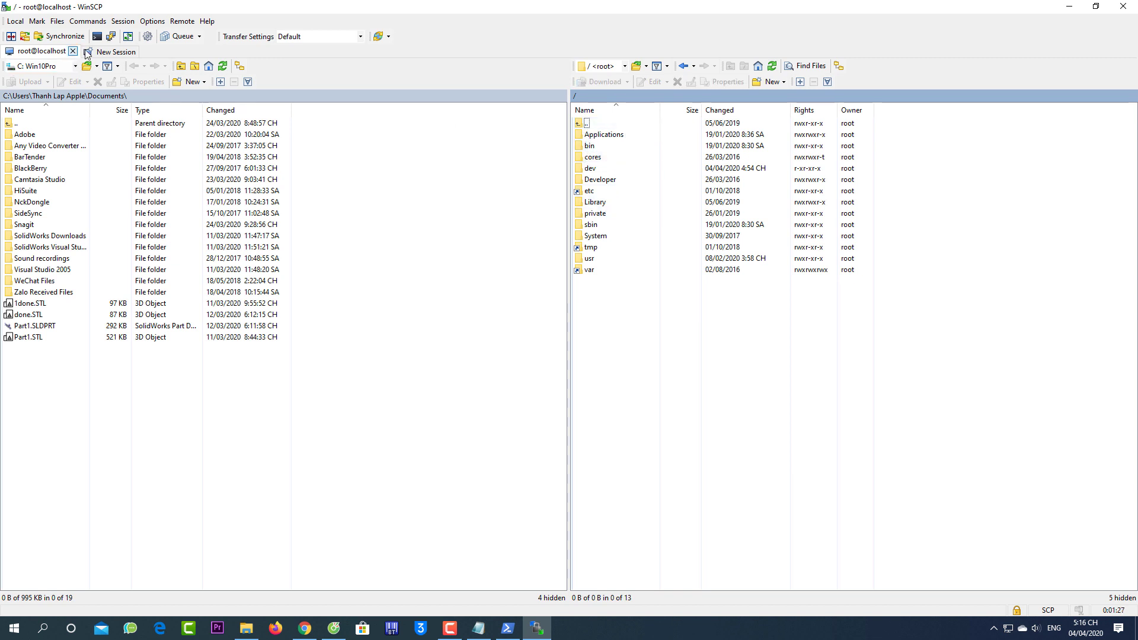
left_click(97, 37)
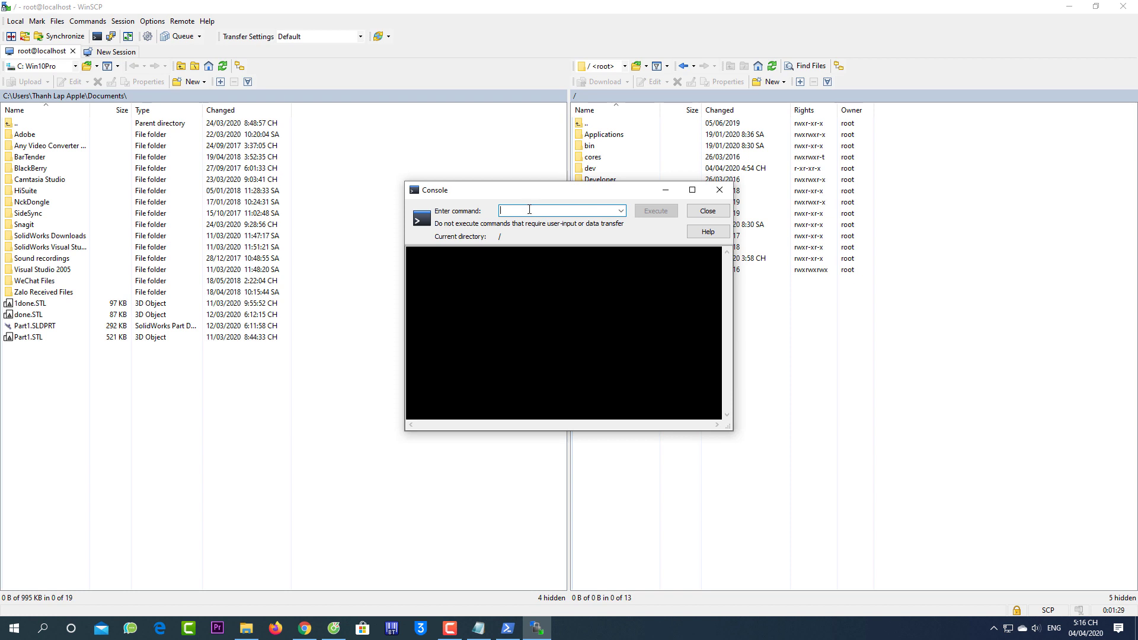
left_click(720, 190)
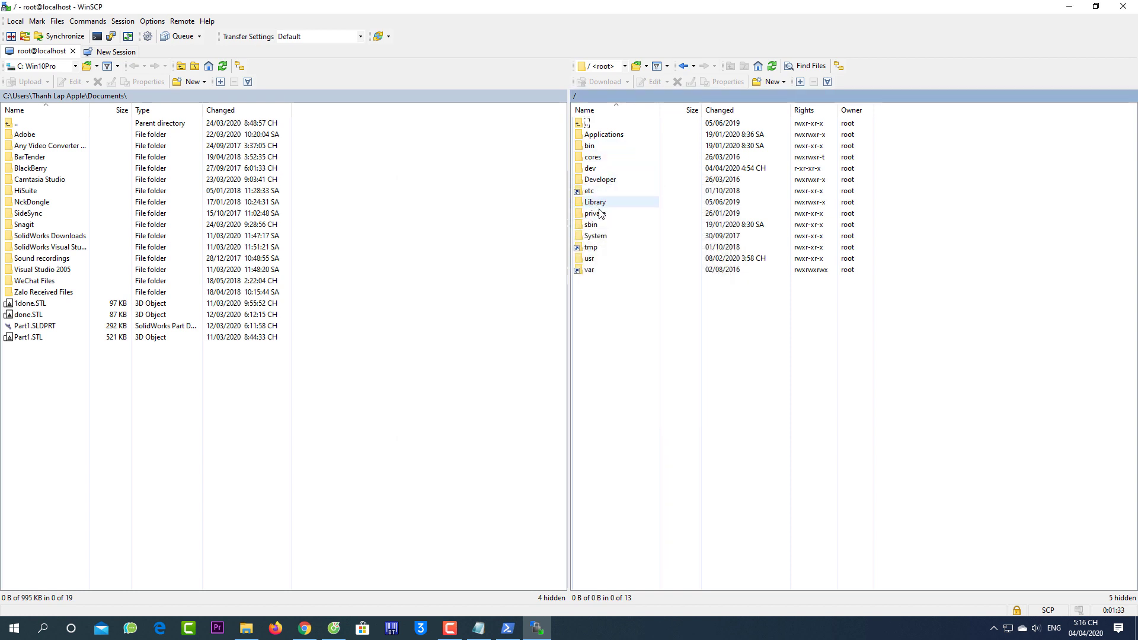
left_click(480, 629)
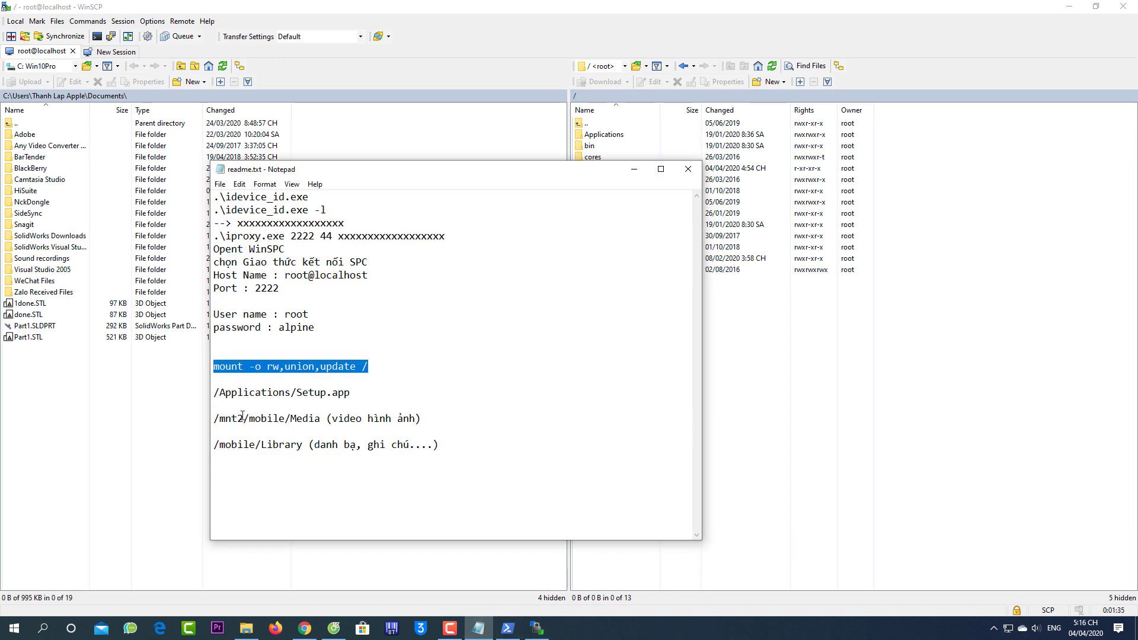
Delete the /mnt2 prefix so the notes read /mobile/Media, then open /var on the iPhone
left_click_drag(246, 420, 192, 418)
key("Delete")
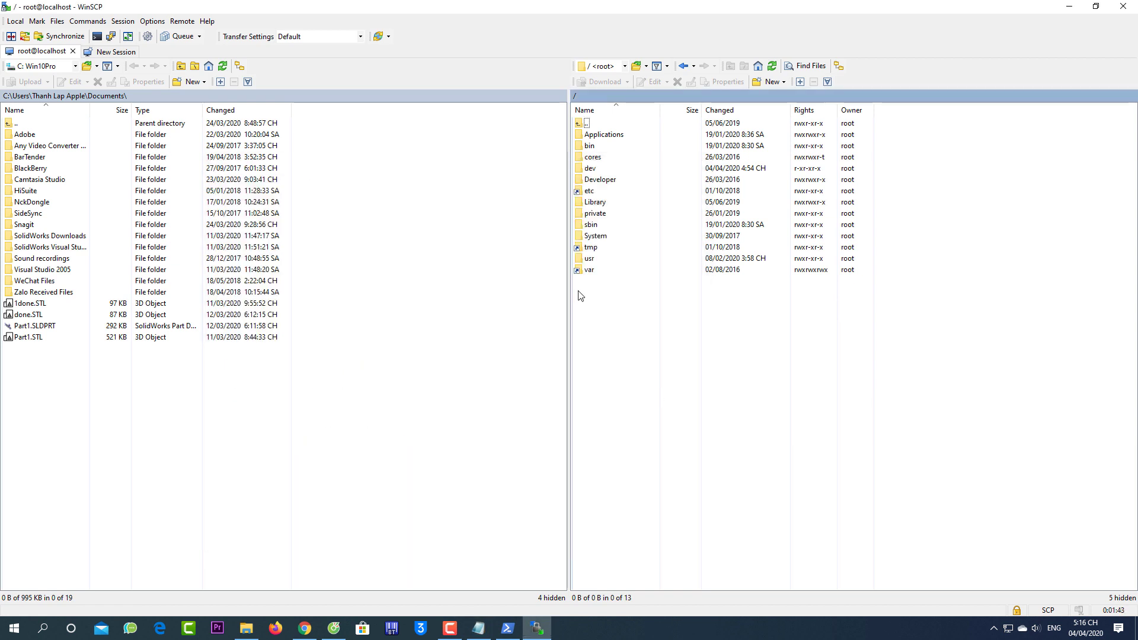
double_click(593, 272)
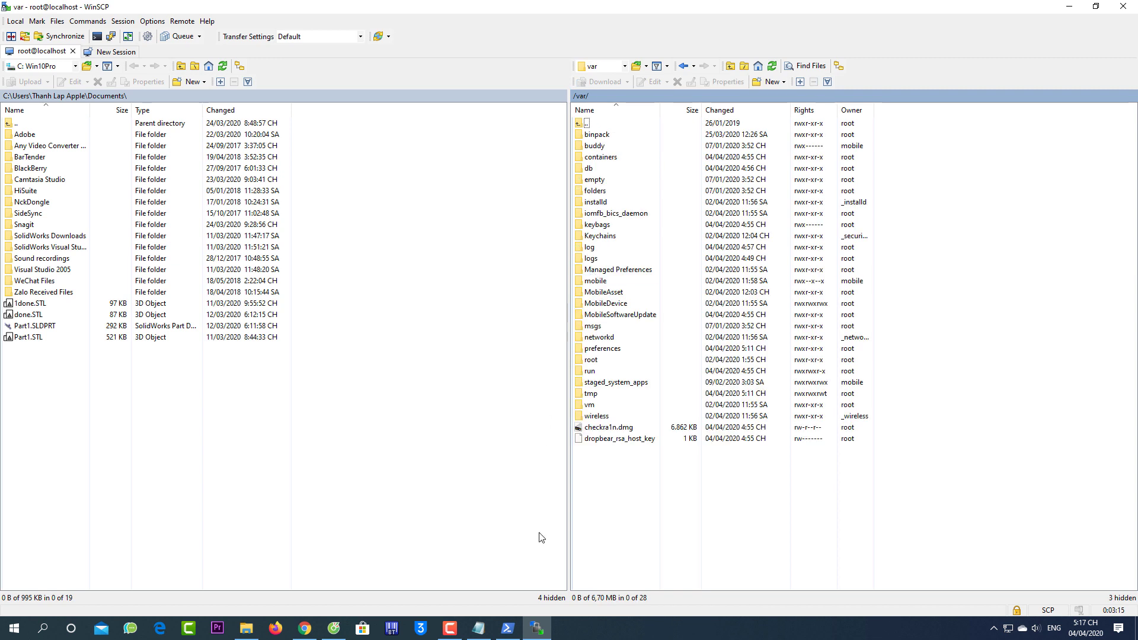
Check the notes, then open /var/mobile/Media, select DCIM, and go back up to mobile
left_click(480, 630)
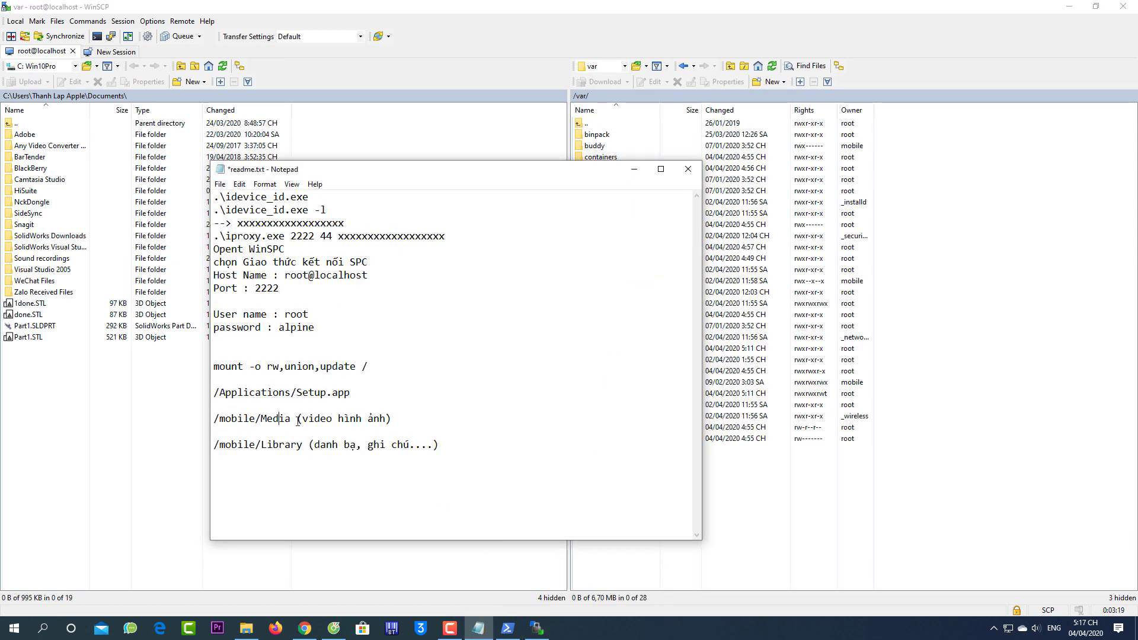
left_click(704, 524)
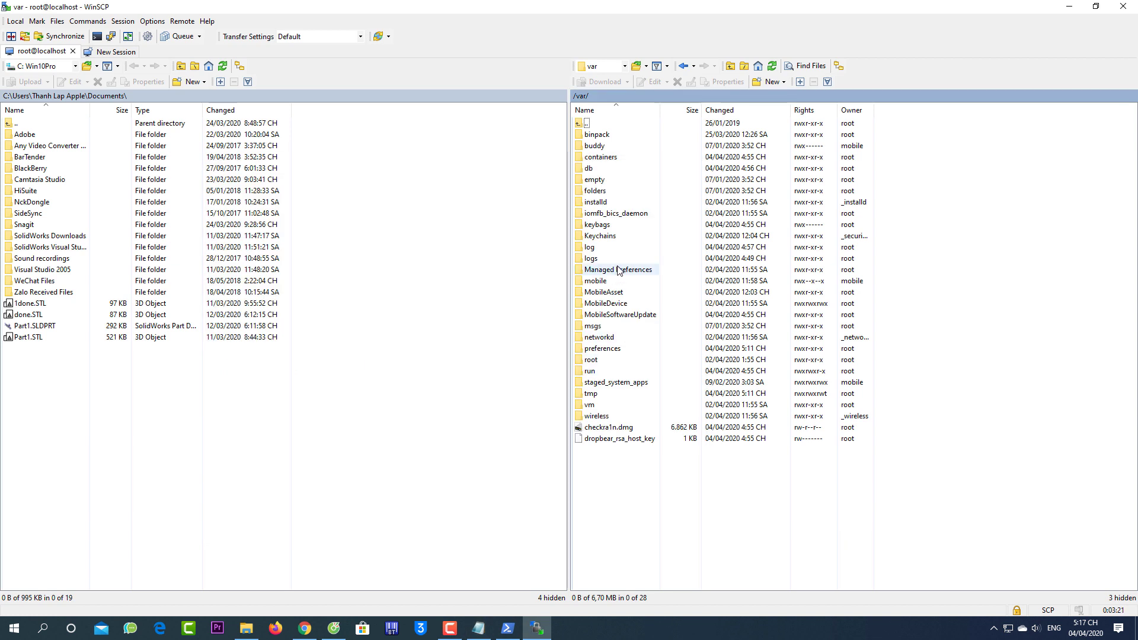
double_click(596, 282)
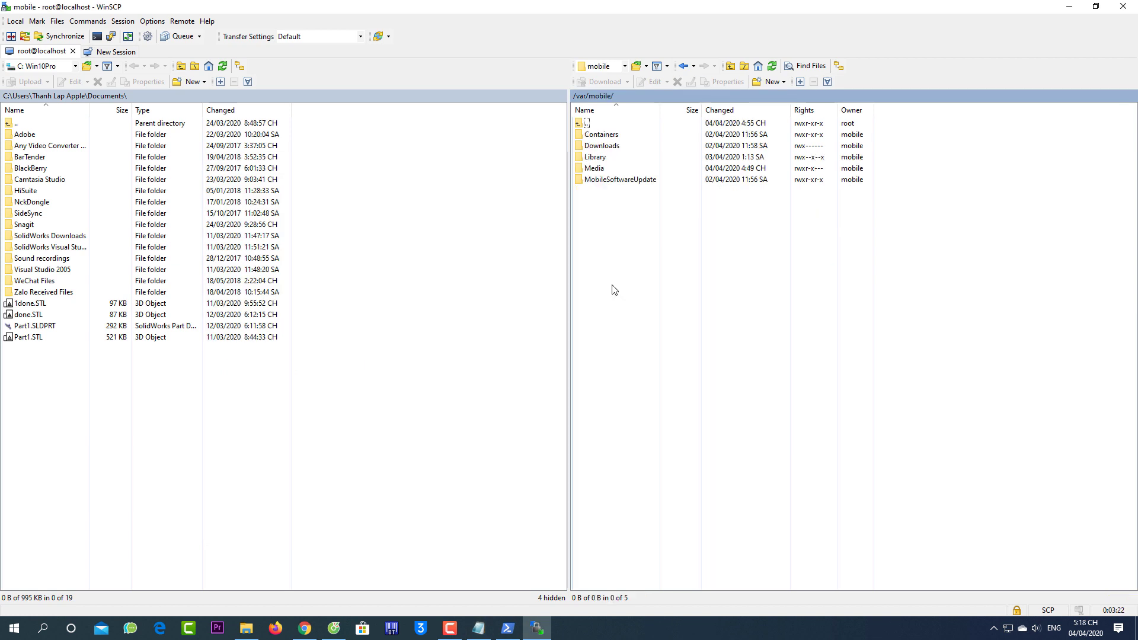
double_click(599, 168)
left_click(599, 146)
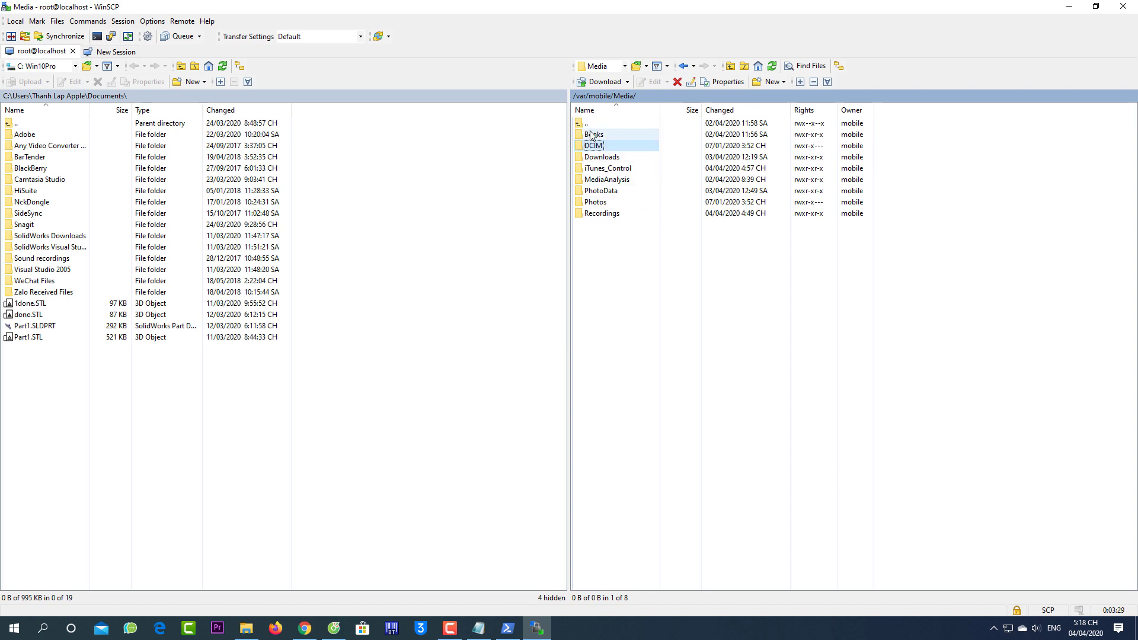
double_click(591, 127)
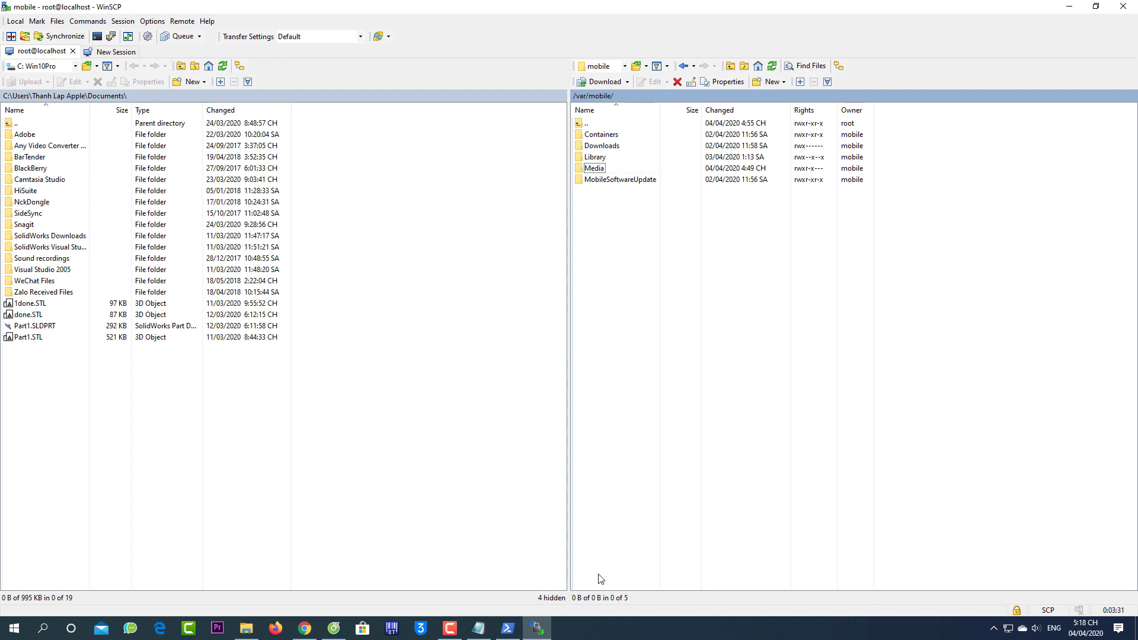
Recheck the notes, then navigate via /var back into mobile and open Library
left_click(479, 628)
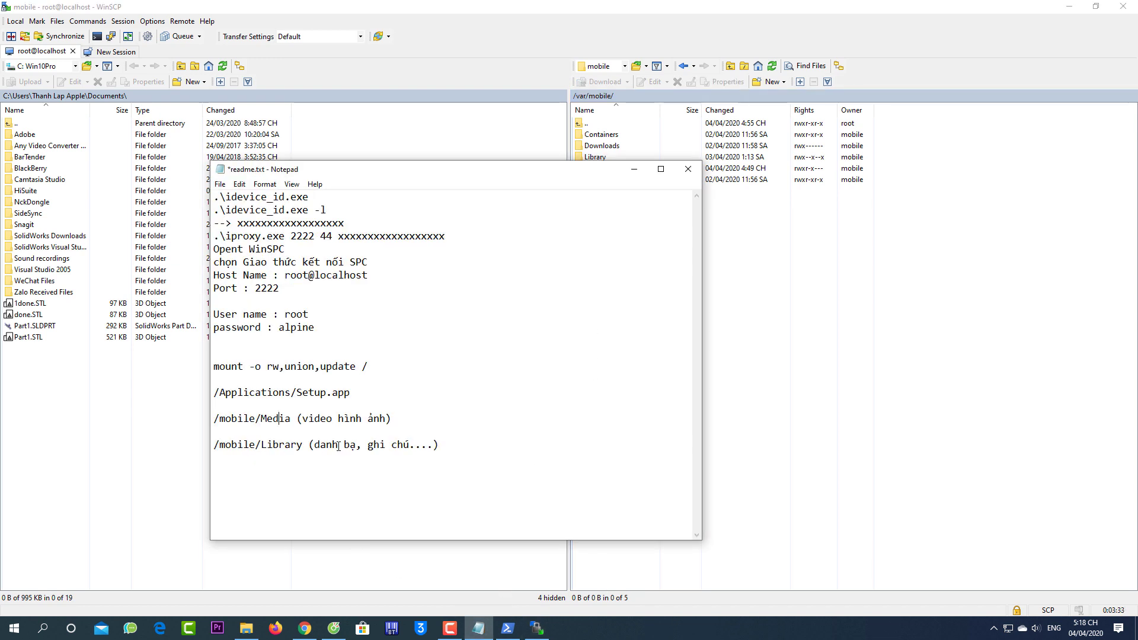
left_click(882, 414)
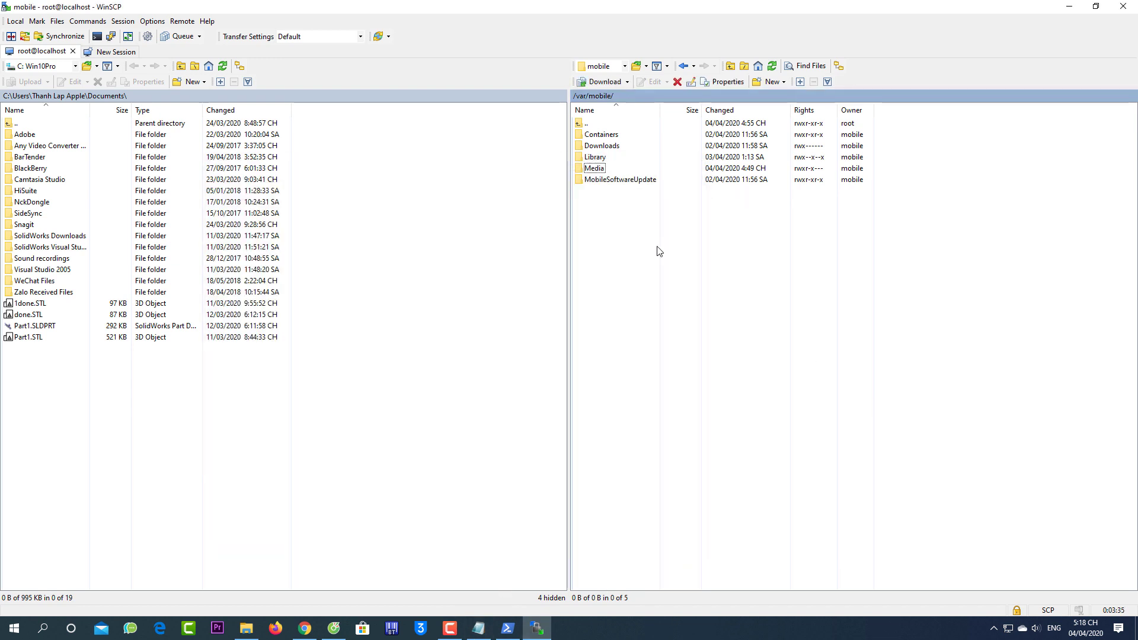
double_click(587, 125)
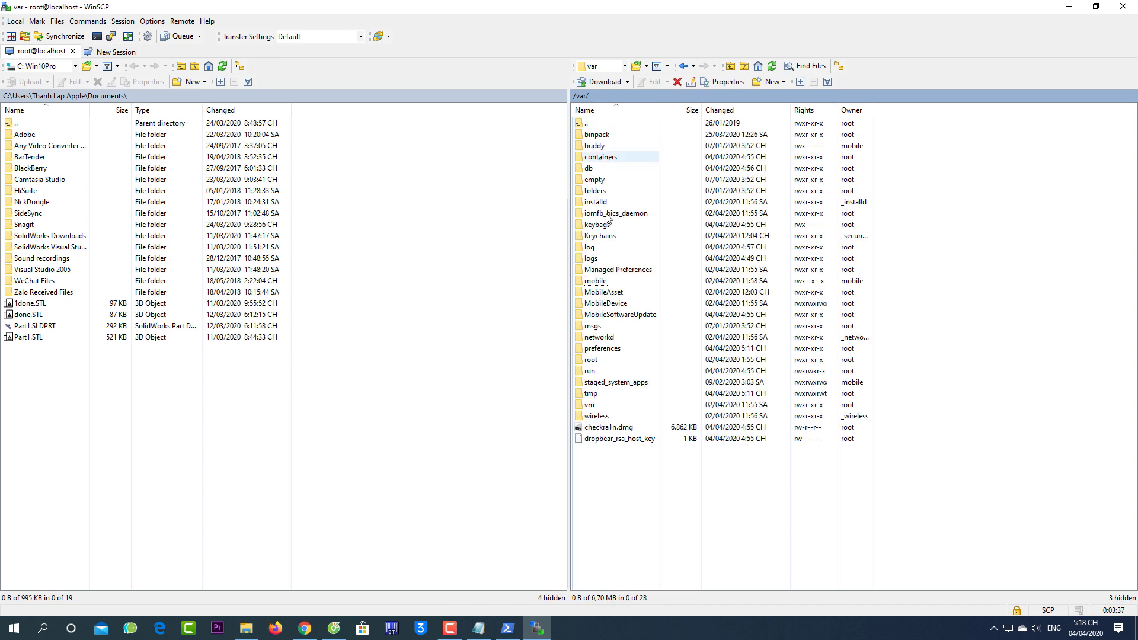
double_click(602, 289)
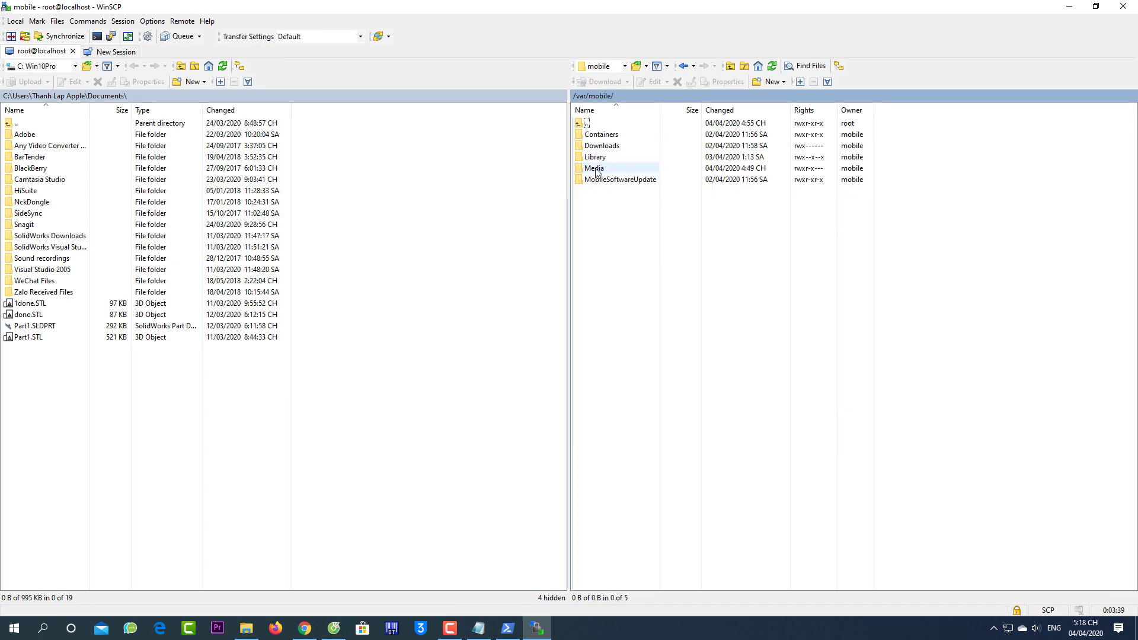
double_click(612, 157)
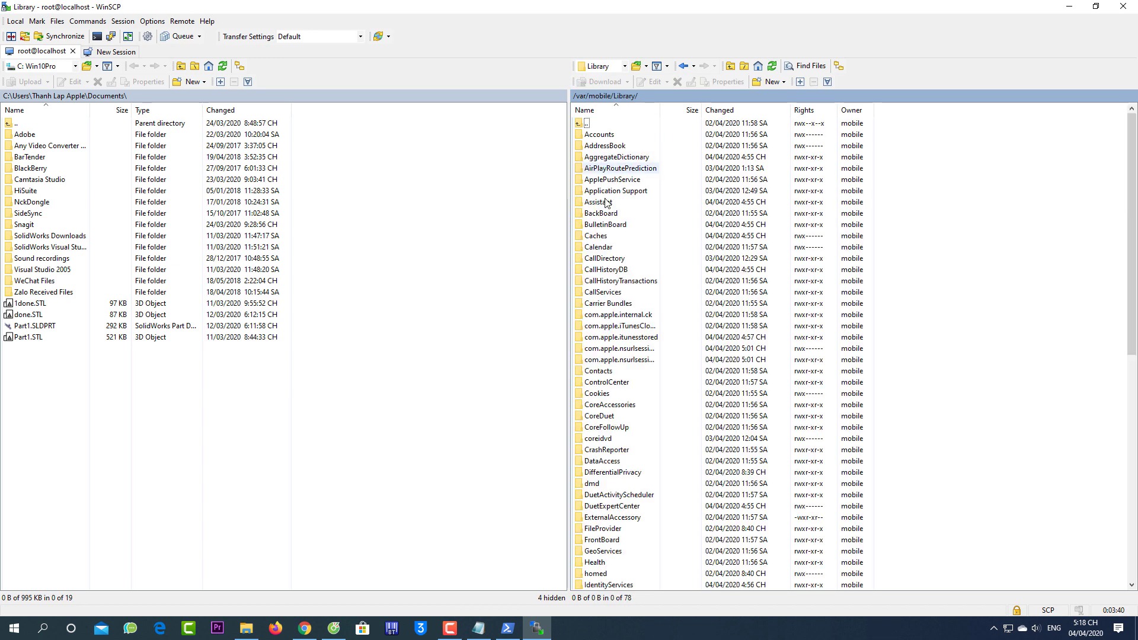
Open Library/Accounts and select its three Accounts3 database files
left_click(613, 148)
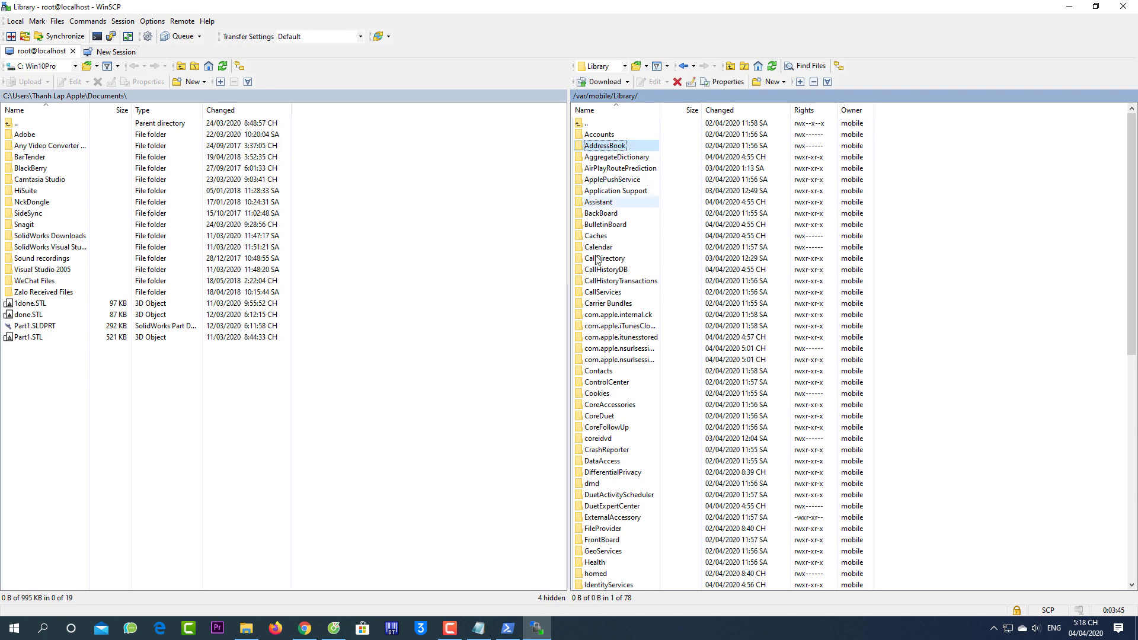
scroll(634, 431, "down", 8)
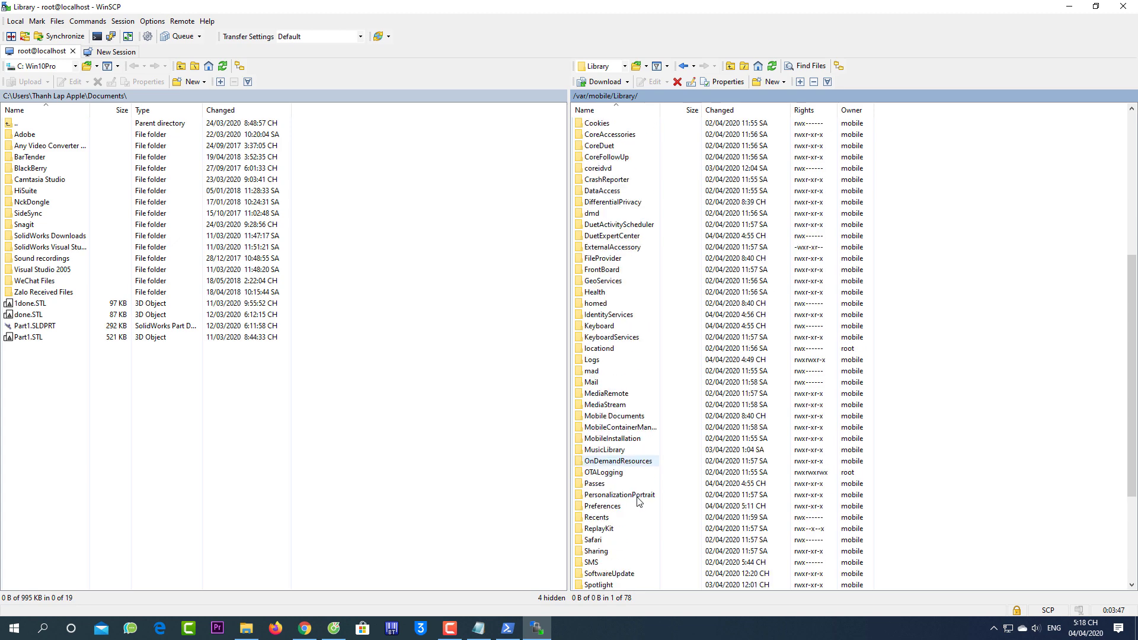
scroll(635, 493, "up", 4)
scroll(623, 371, "up", 4)
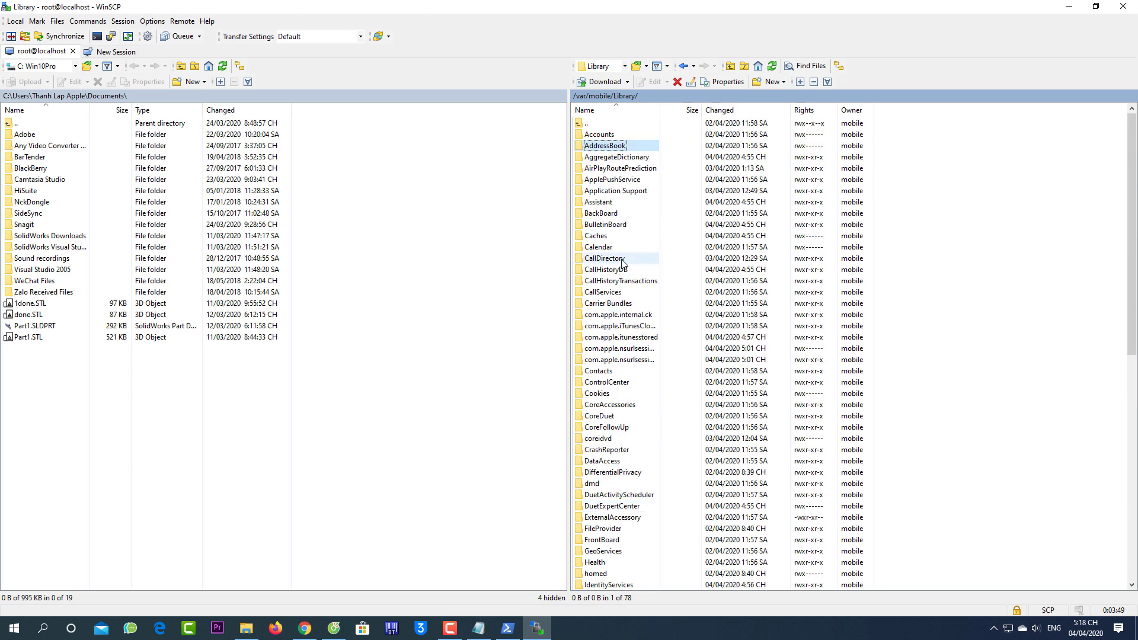
left_click(602, 138)
double_click(603, 137)
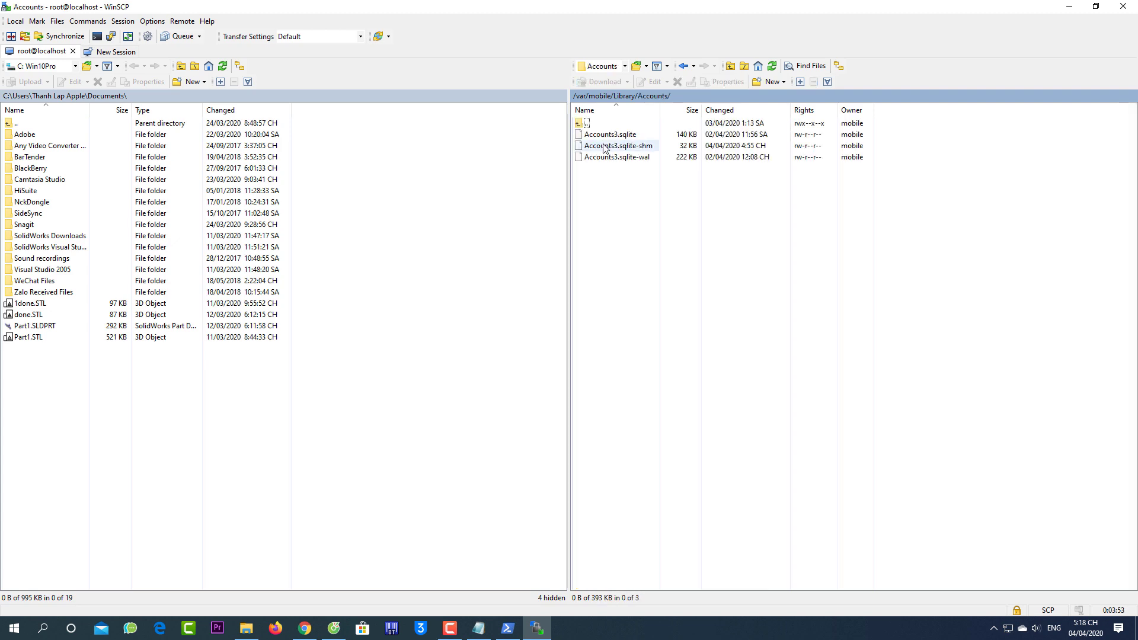
left_click_drag(639, 157, 617, 131)
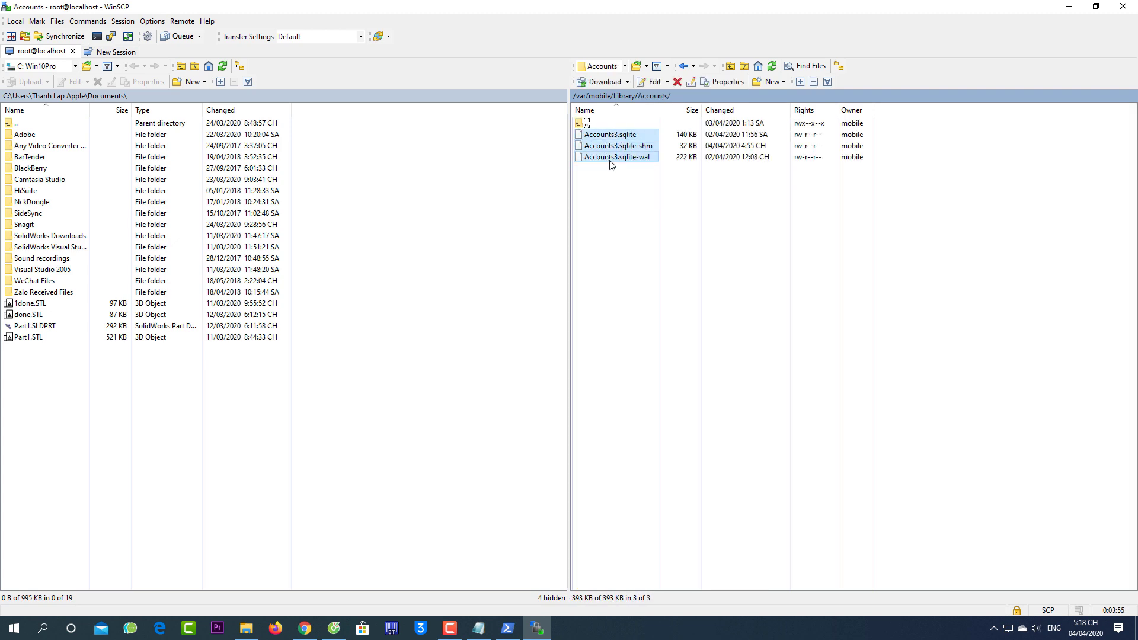
Go back through Library to /var/mobile and open the Containers folder
double_click(586, 124)
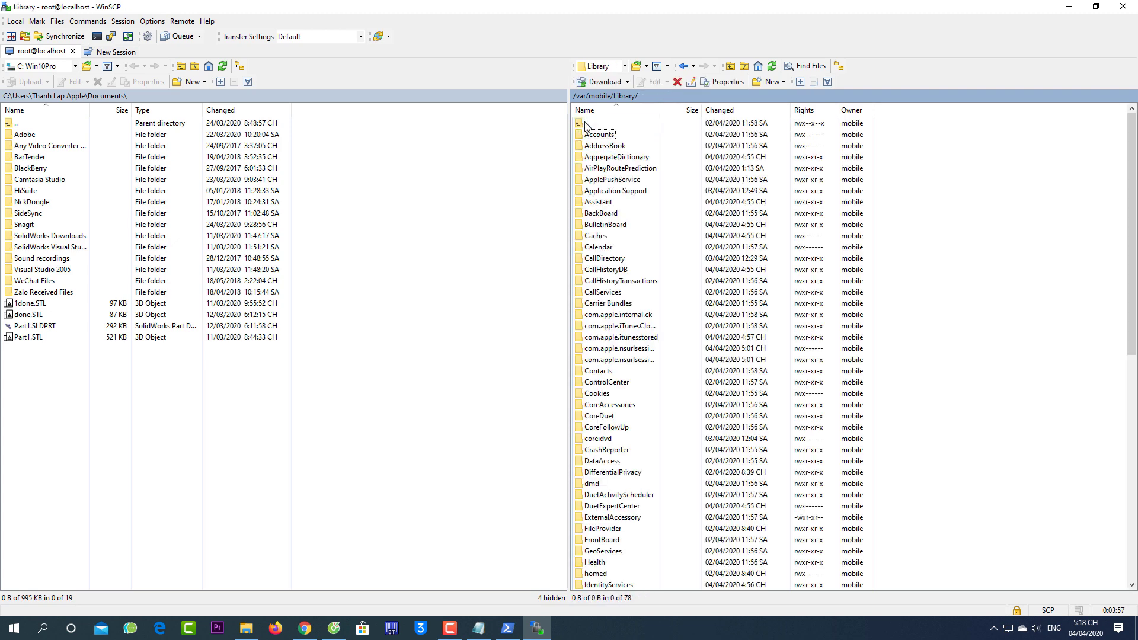
left_click(605, 258)
scroll(629, 451, "down", 13)
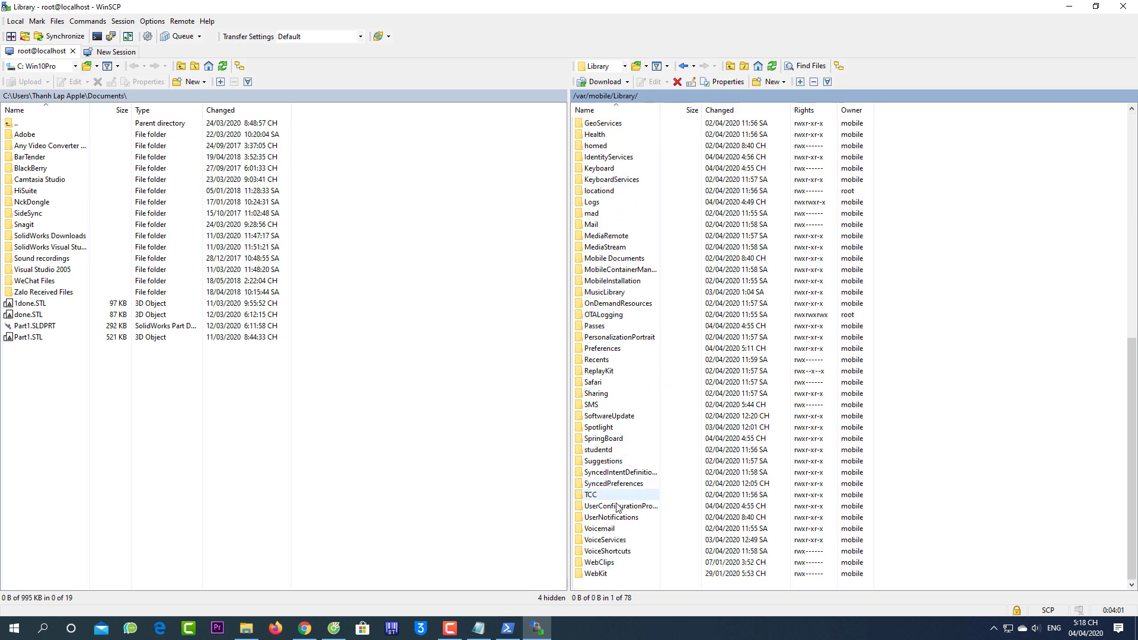
scroll(627, 483, "up", 11)
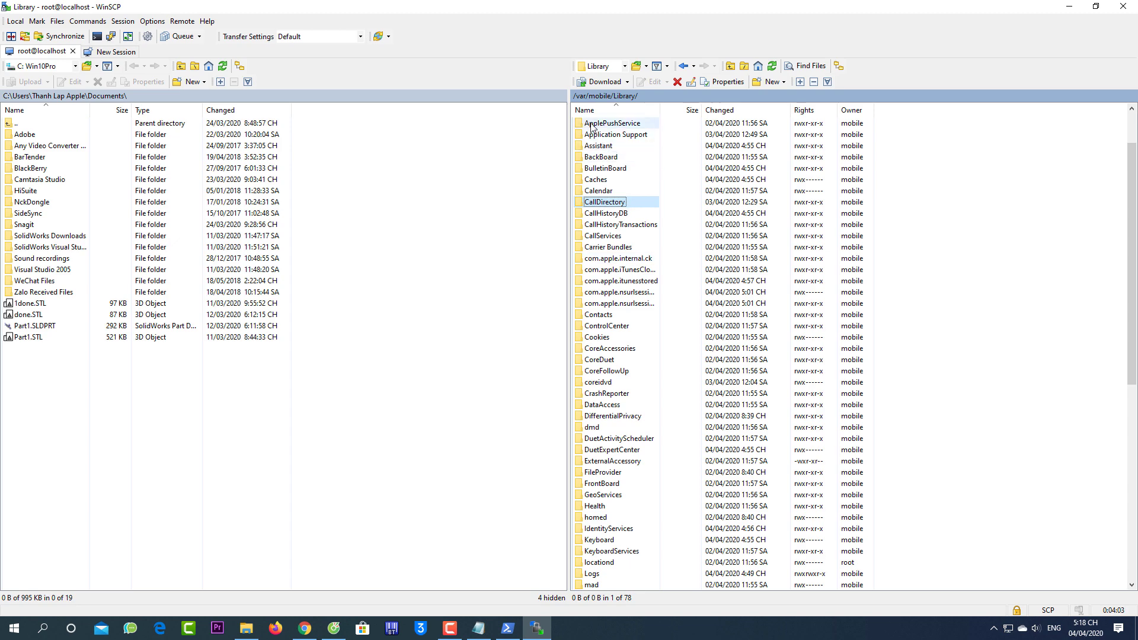
scroll(627, 201, "up", 2)
double_click(592, 124)
double_click(597, 136)
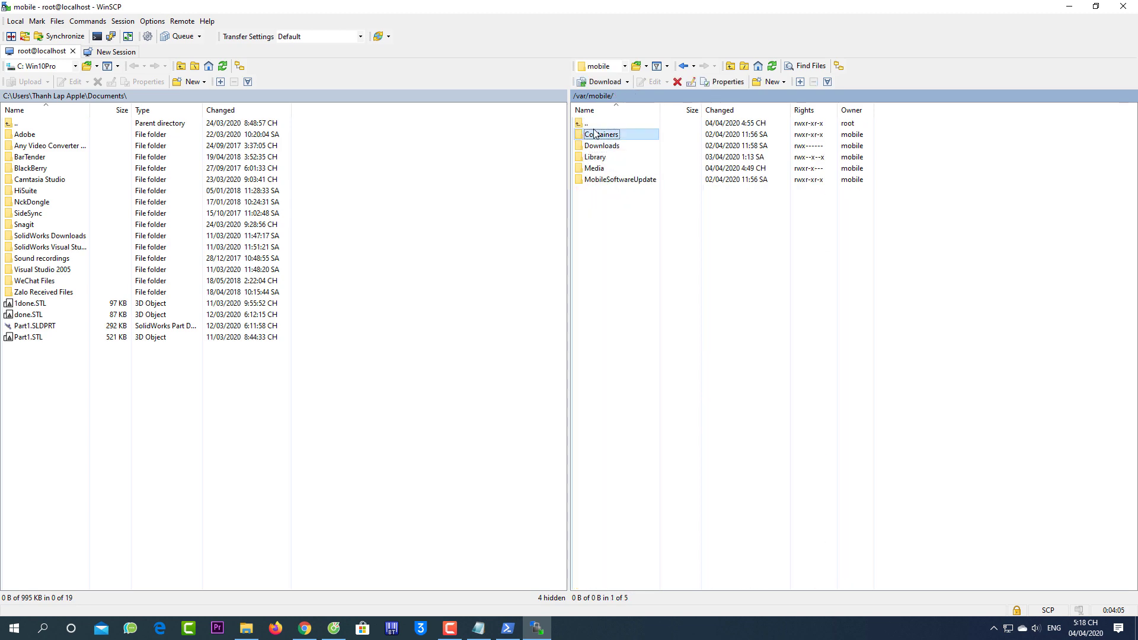
Navigate up to / and into /var, taking a brief look inside the empty vm folder
double_click(589, 124)
double_click(587, 124)
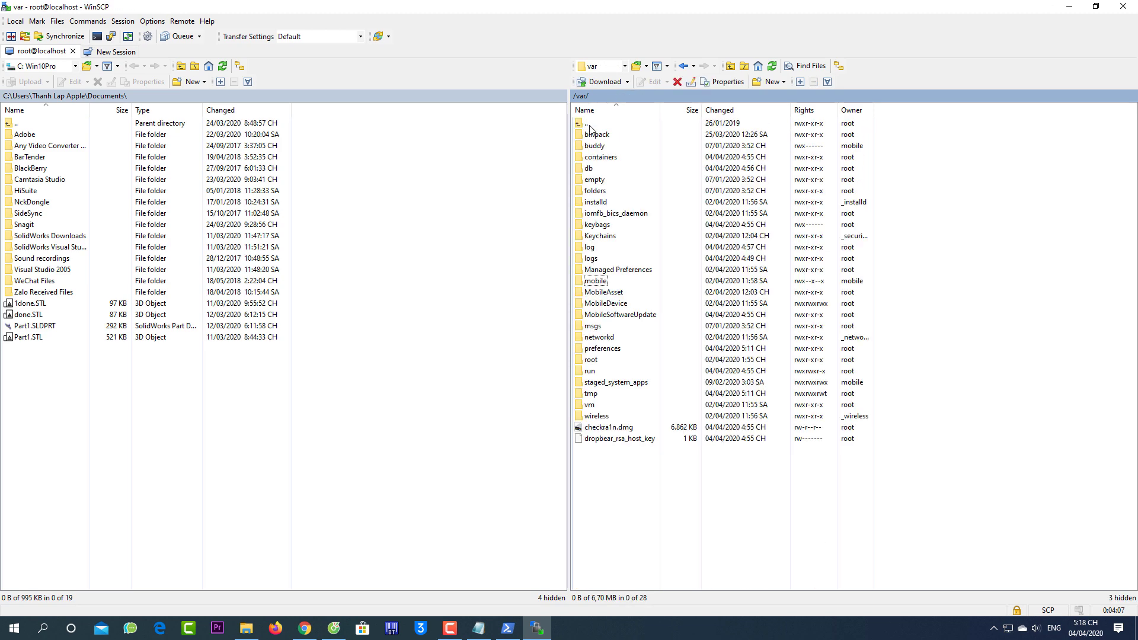
double_click(587, 124)
double_click(589, 270)
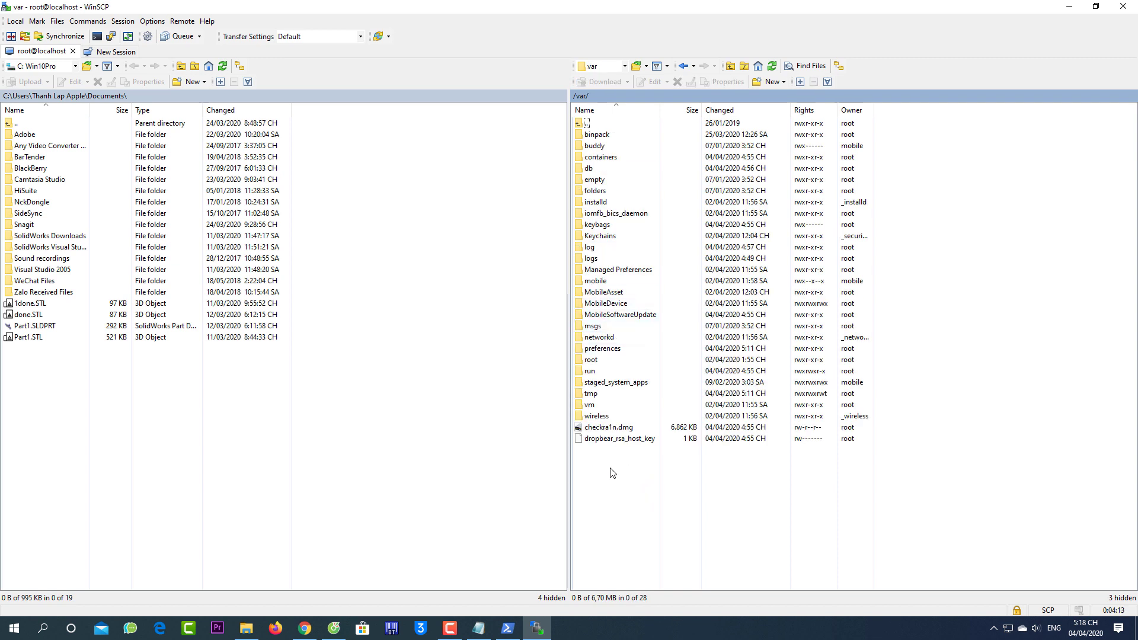
double_click(590, 406)
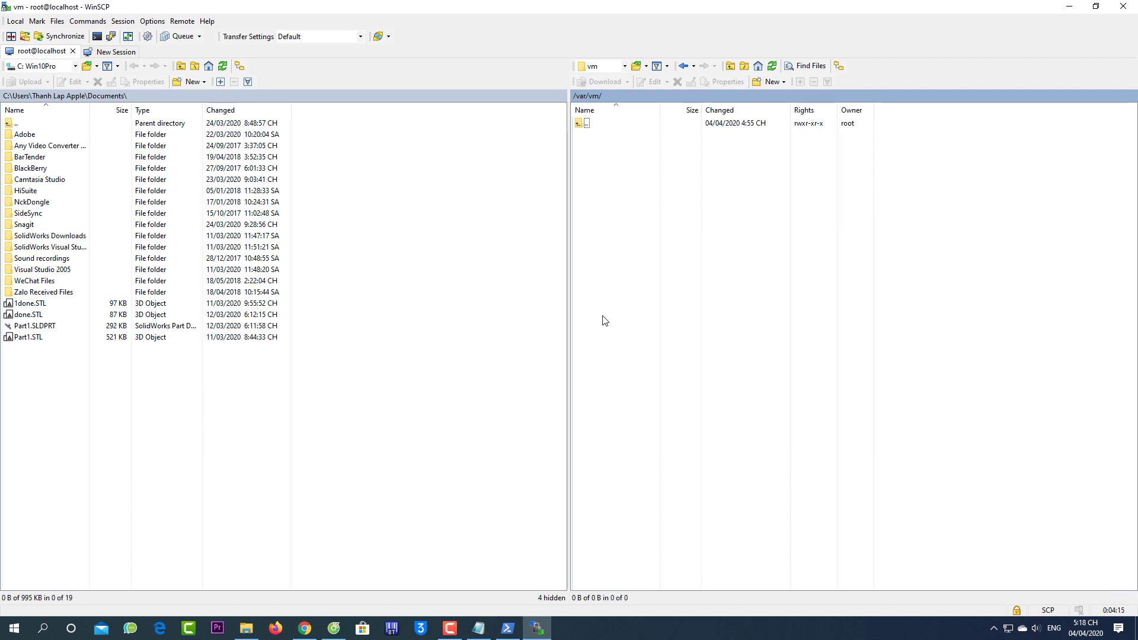
double_click(584, 126)
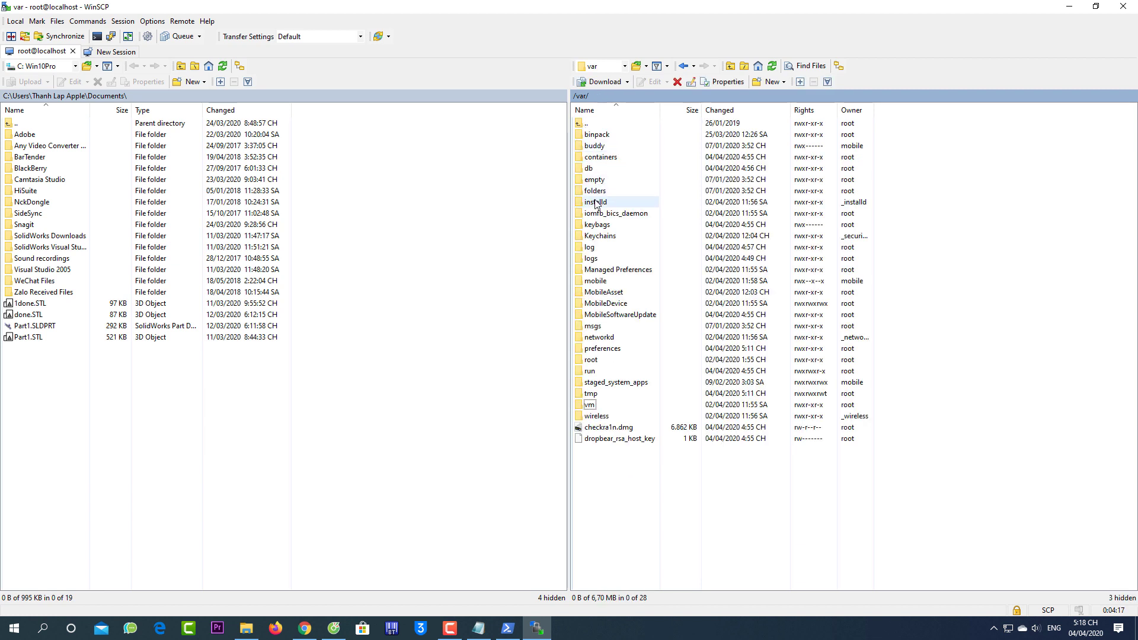
View the installd folder's Properties, close them, and return to the root folder
right_click(595, 201)
left_click(634, 344)
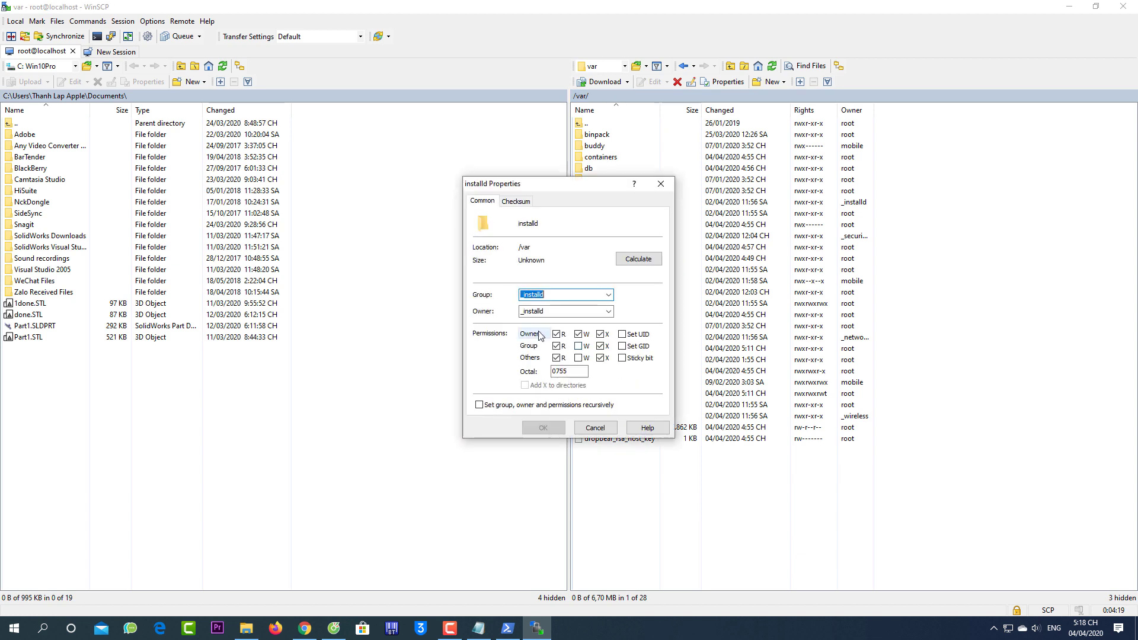
left_click(667, 185)
double_click(586, 124)
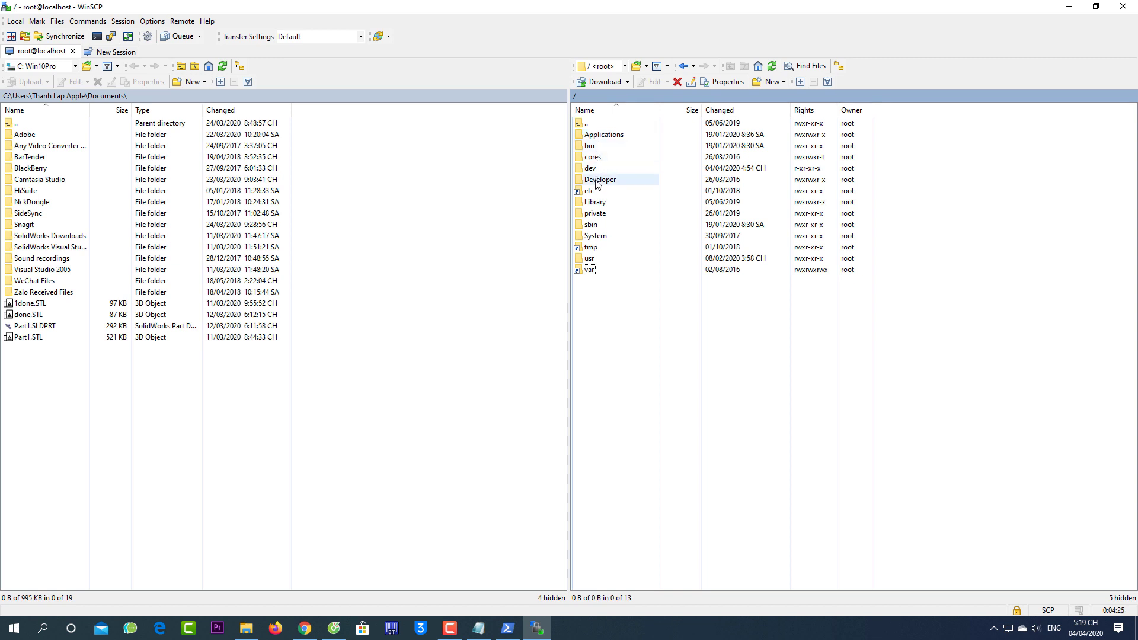
Open /var and select db, binpack, tmp, checkra1n.dmg, root and Managed Preferences in turn
double_click(589, 274)
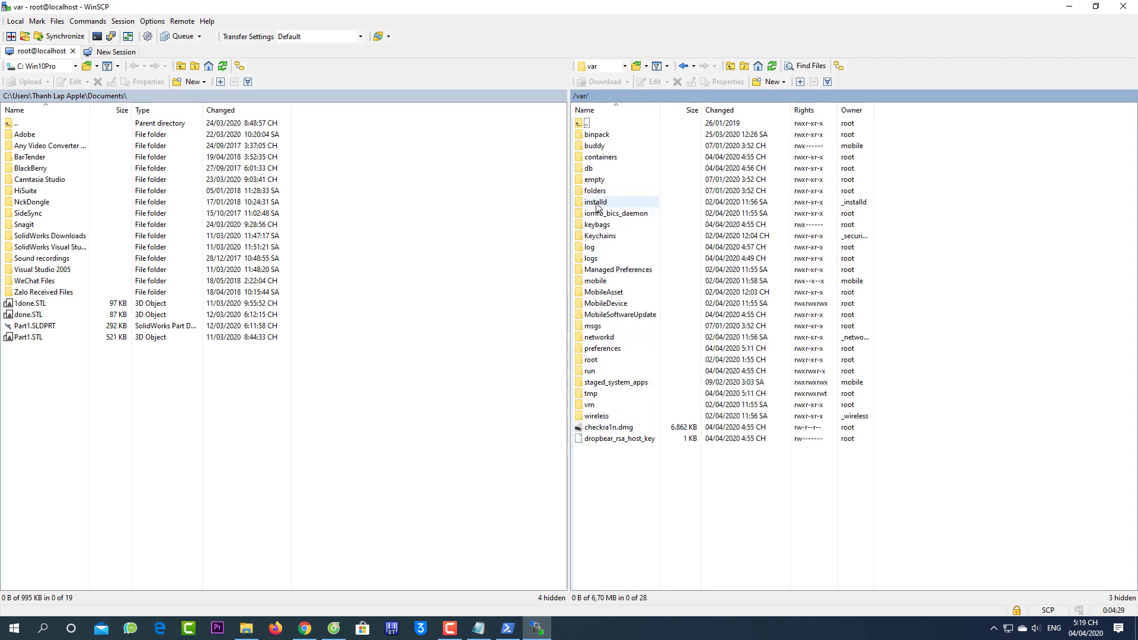
left_click(596, 169)
left_click(596, 136)
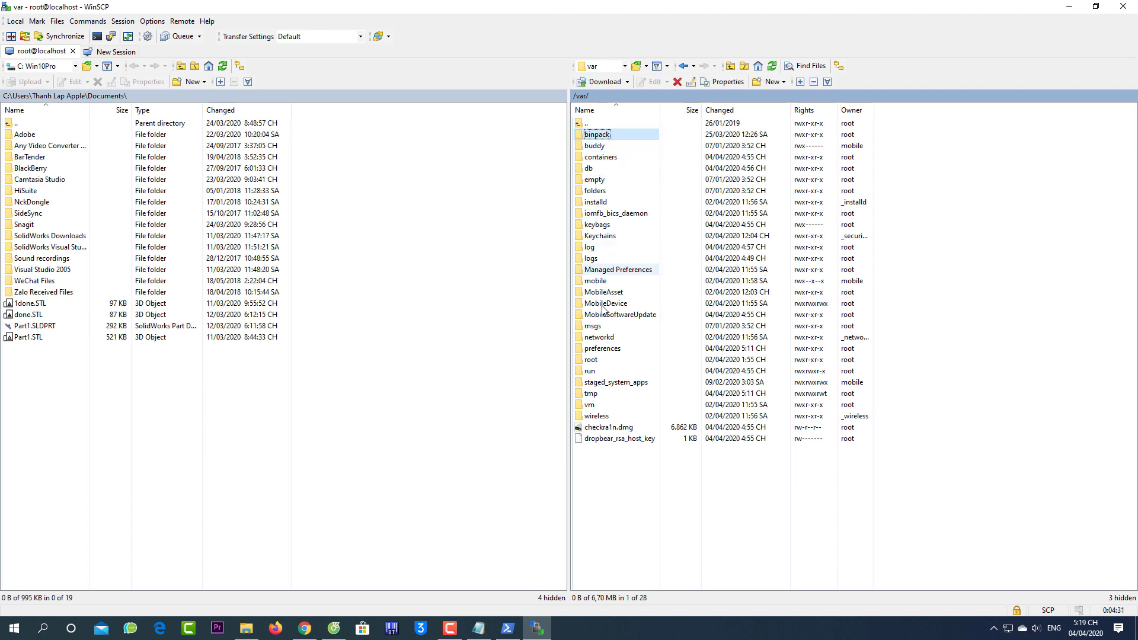
left_click(617, 394)
left_click(609, 427)
left_click(592, 360)
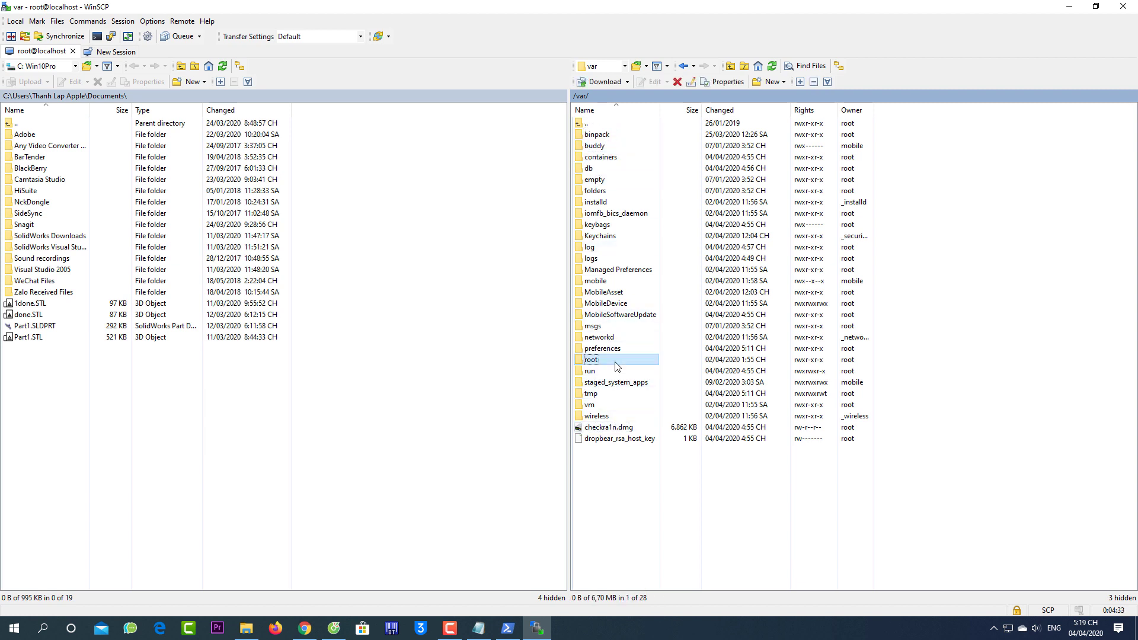
left_click(620, 271)
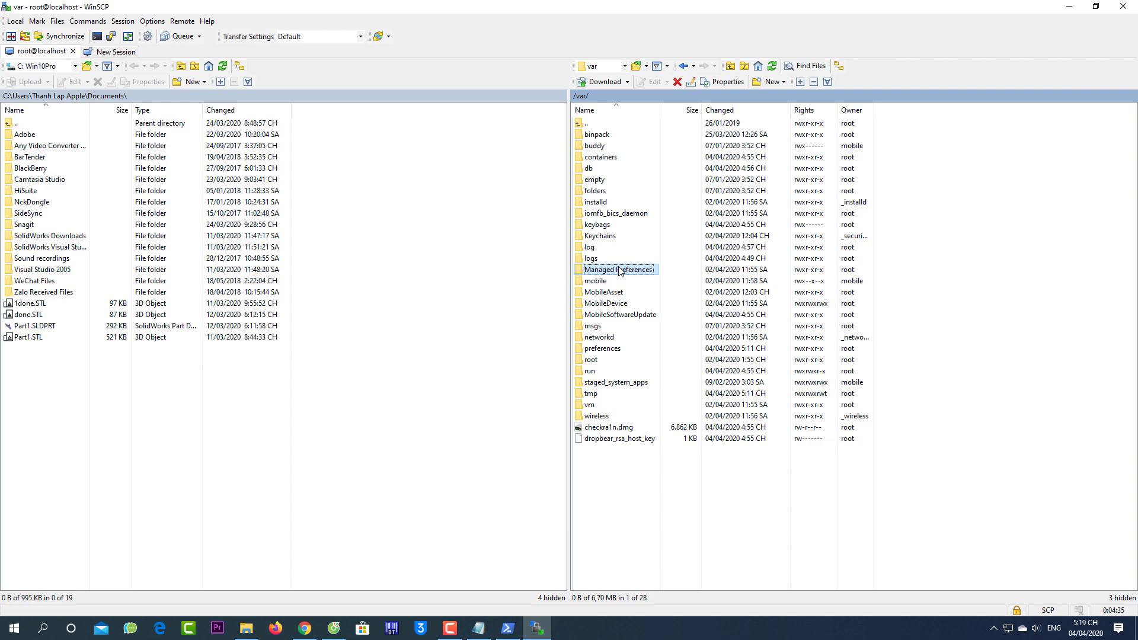